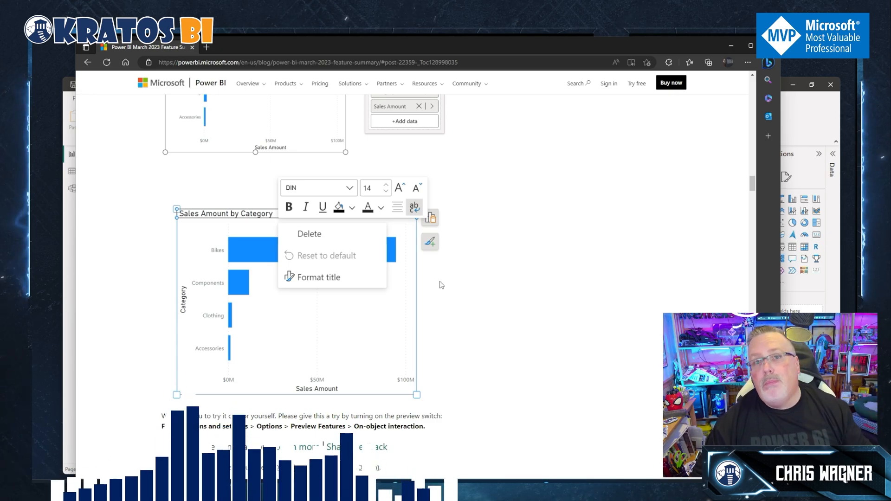
Switch from the browser article to Power BI Desktop and open the global Preview features options.
{"action": "scroll", "coordinate": [643, 169], "scroll_direction": "up", "scroll_amount": 4}
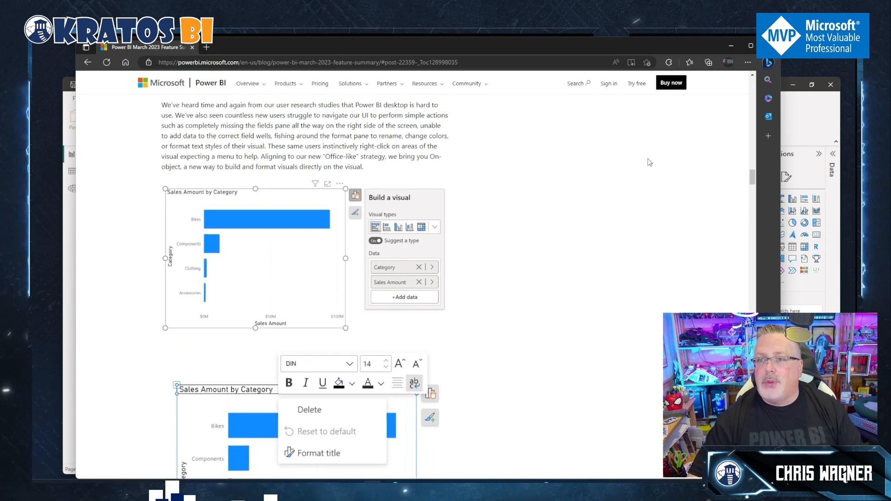
{"action": "left_click", "coordinate": [730, 47]}
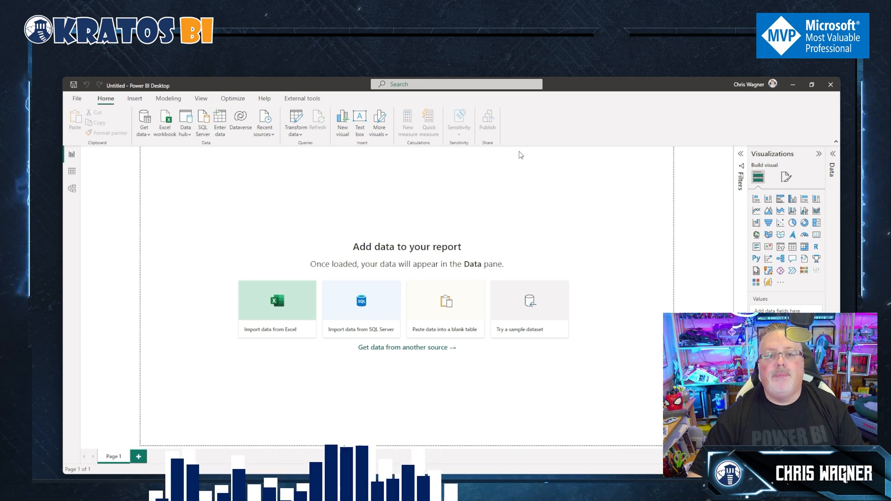
{"action": "left_click", "coordinate": [77, 98]}
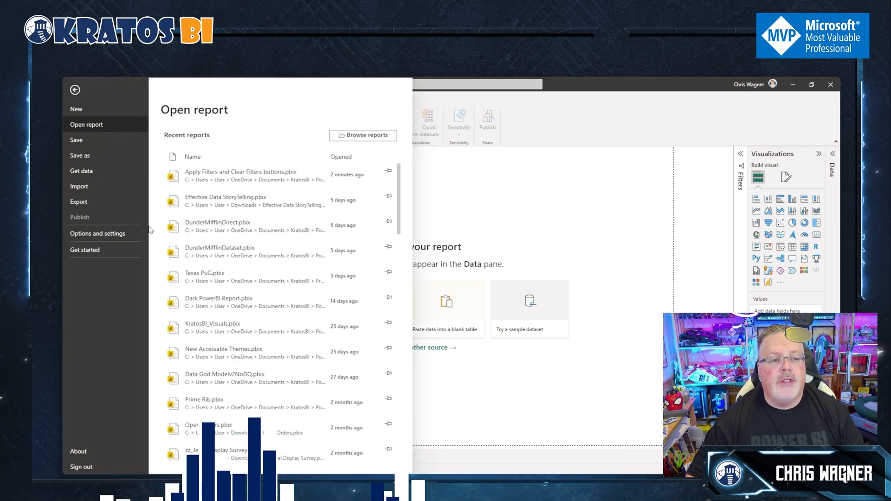
{"action": "left_click", "coordinate": [109, 236]}
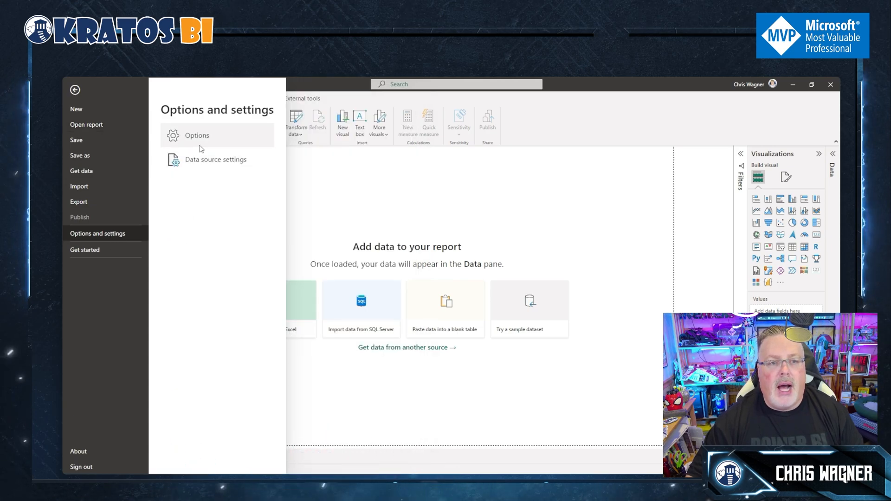
{"action": "key", "text": "Escape"}
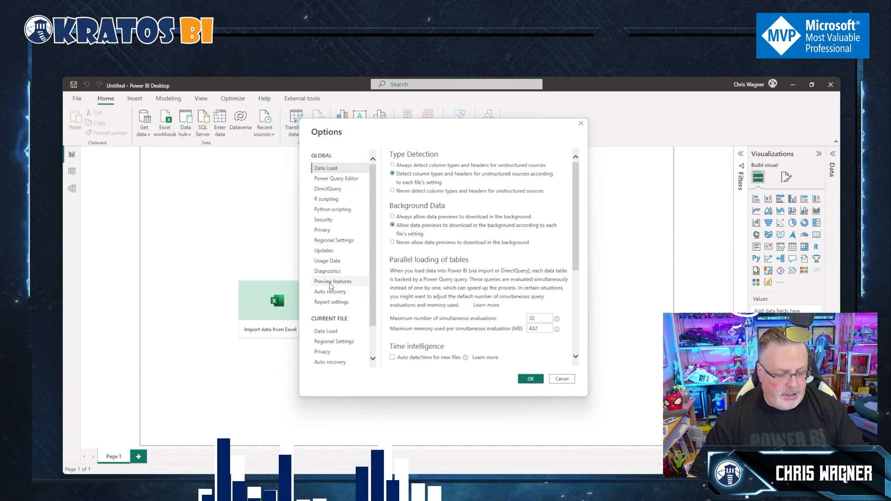
{"action": "left_click", "coordinate": [330, 283]}
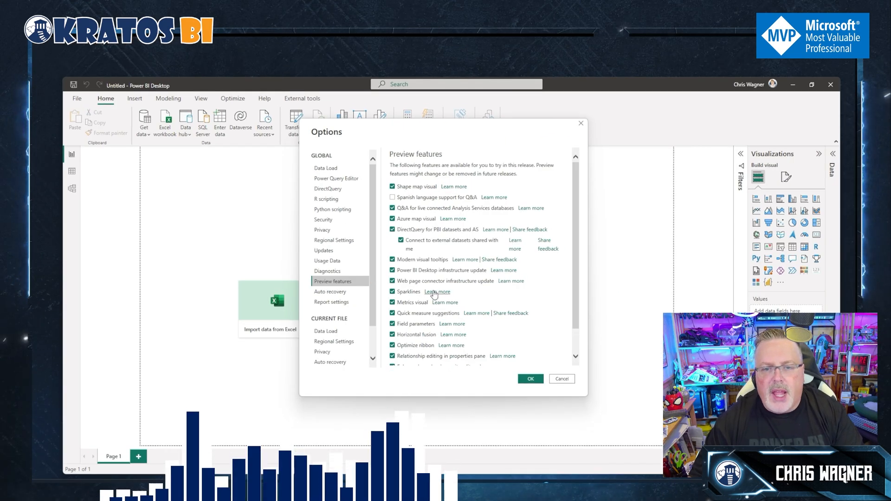
Enable the On-object interaction preview feature, accept the options and close Power BI Desktop so it can restart.
{"action": "scroll", "coordinate": [510, 324], "scroll_direction": "down", "scroll_amount": 2}
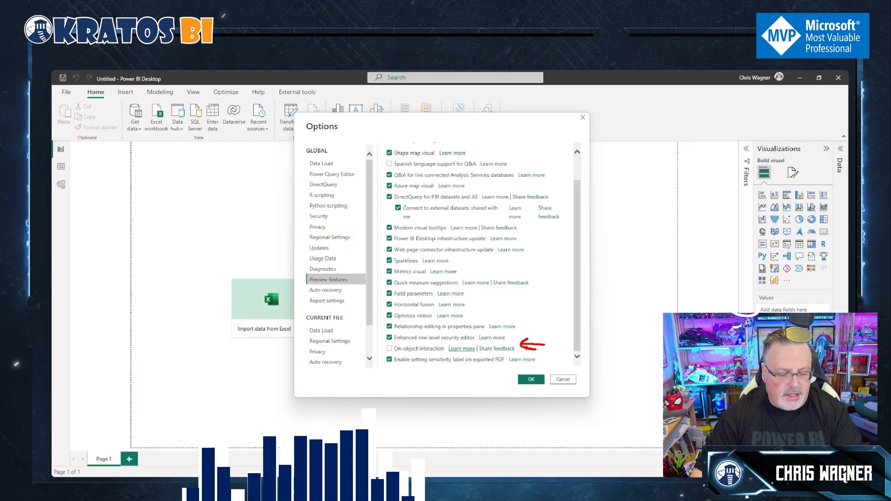
{"action": "left_click", "coordinate": [270, 340]}
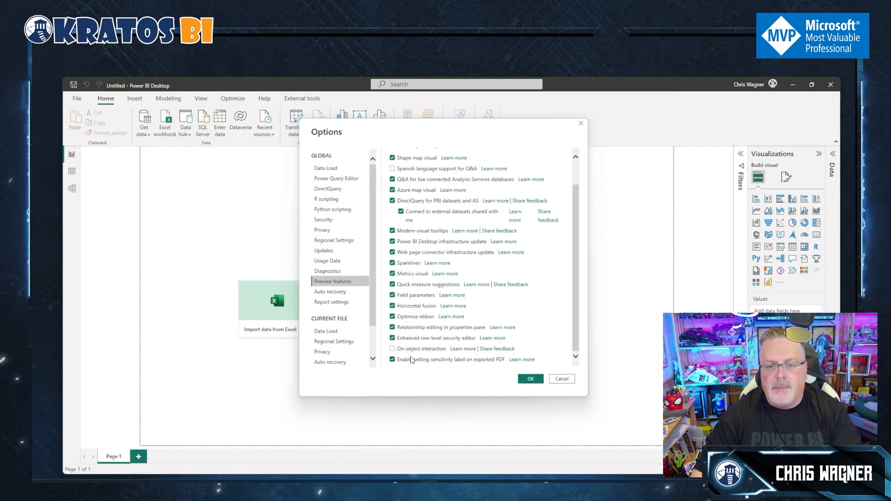
{"action": "left_click", "coordinate": [530, 379]}
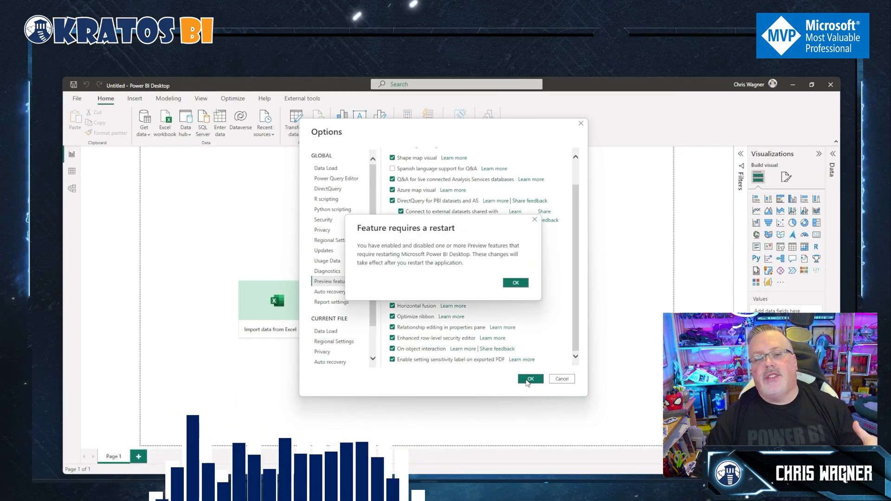
{"action": "left_click", "coordinate": [516, 284]}
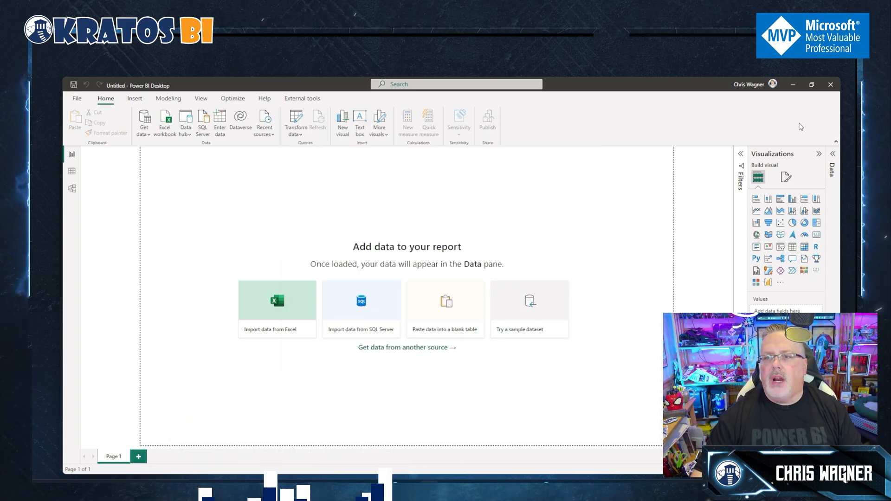
{"action": "left_click", "coordinate": [831, 85]}
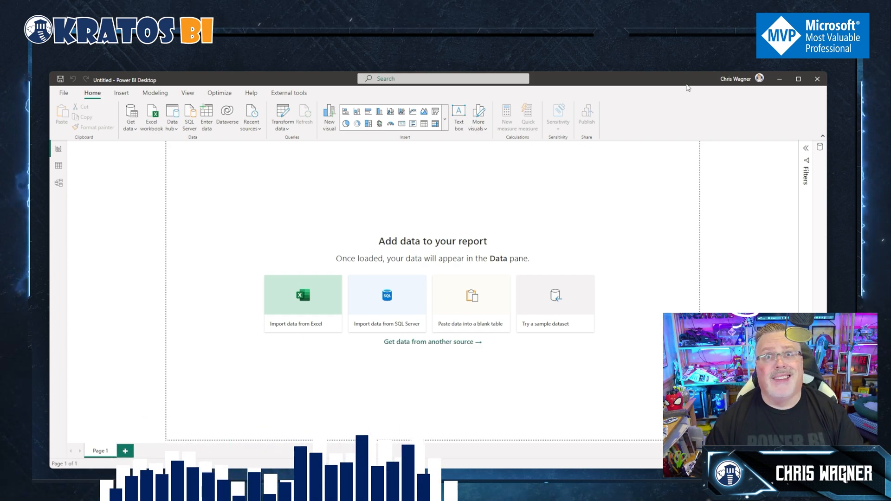
{"action": "key", "text": "super+shift+s"}
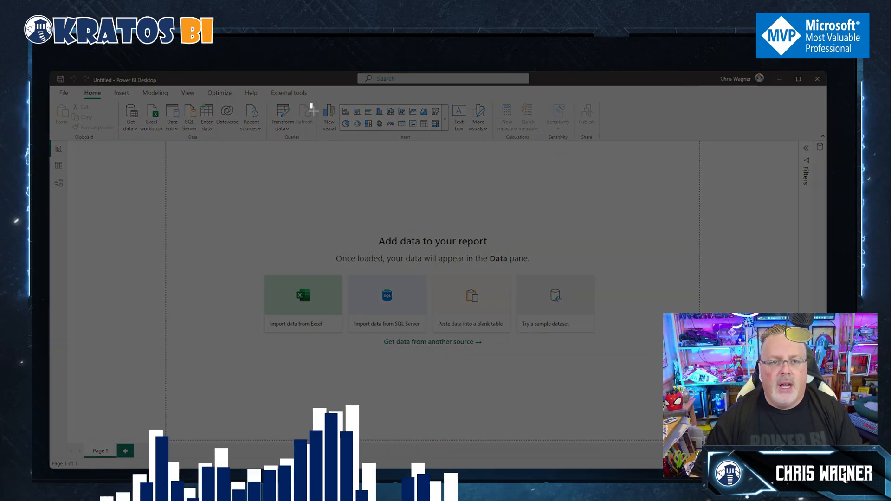
{"action": "key", "text": "Escape"}
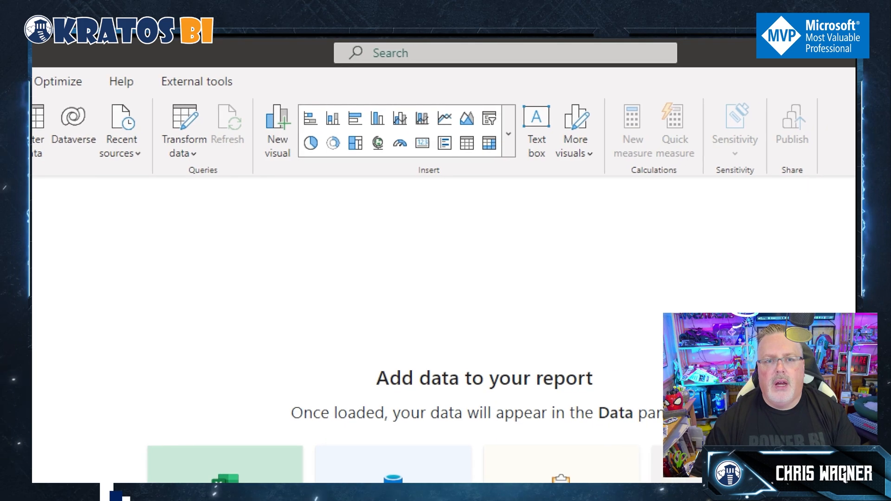
{"action": "mouse_move", "coordinate": [234, 82]}
{"action": "left_mouse_down"}
{"action": "mouse_move", "coordinate": [348, 204]}
{"action": "mouse_move", "coordinate": [632, 141]}
{"action": "mouse_move", "coordinate": [335, 85]}
{"action": "mouse_move", "coordinate": [241, 86]}
{"action": "left_mouse_up"}
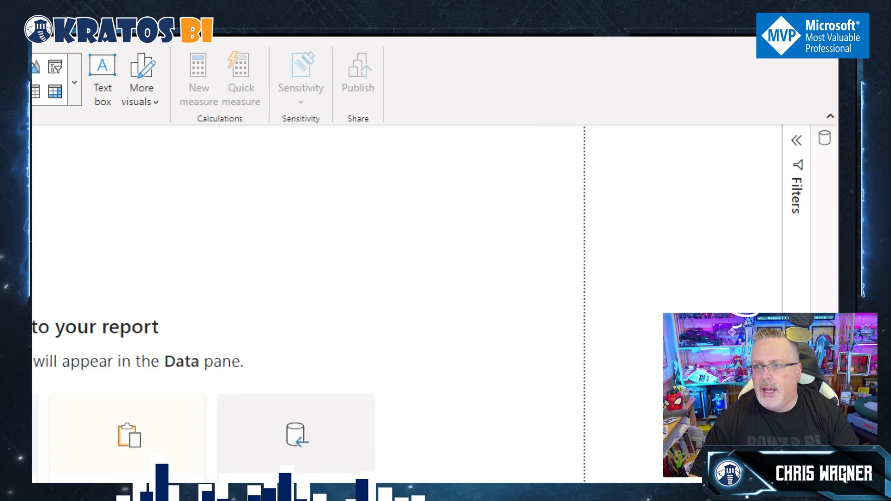
{"action": "left_click", "coordinate": [752, 116]}
{"action": "mouse_move", "coordinate": [751, 91]}
{"action": "left_mouse_down"}
{"action": "mouse_move", "coordinate": [748, 194]}
{"action": "mouse_move", "coordinate": [854, 251]}
{"action": "mouse_move", "coordinate": [849, 73]}
{"action": "mouse_move", "coordinate": [739, 87]}
{"action": "left_mouse_up"}
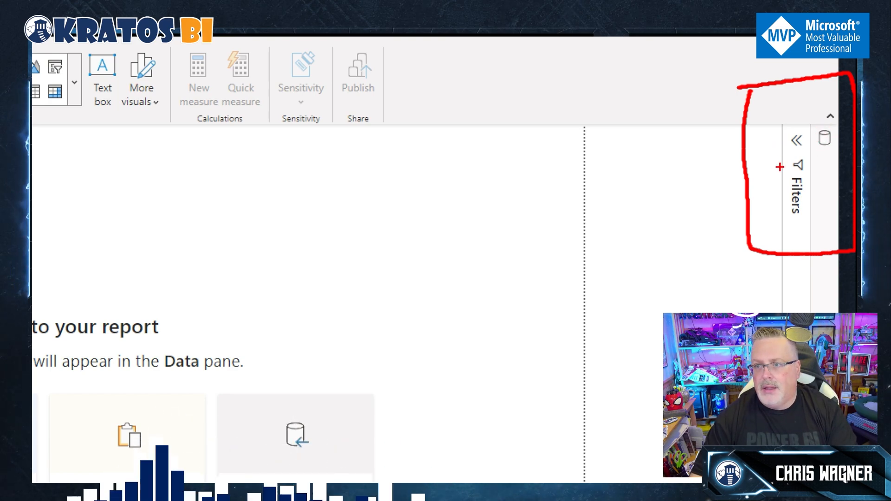
{"action": "key", "text": "Escape"}
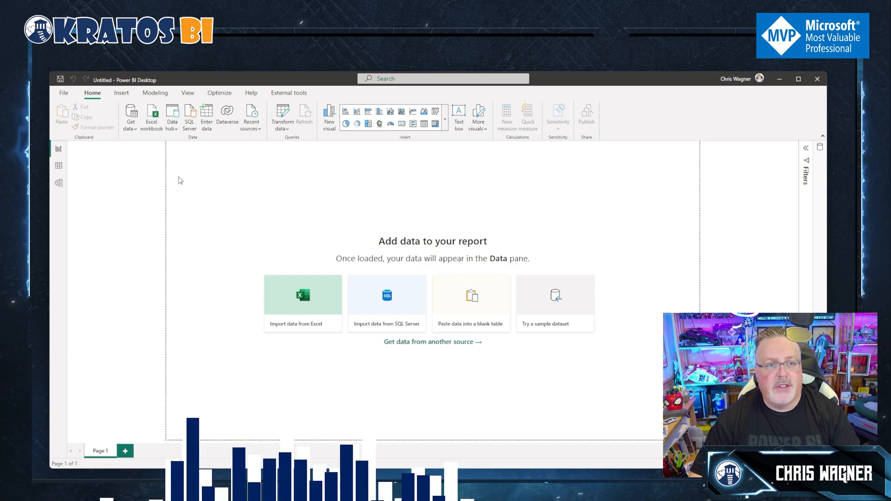
Connect the report to the Power BI dataset Data God Modelv2 from the data hub.
{"action": "left_click", "coordinate": [171, 132]}
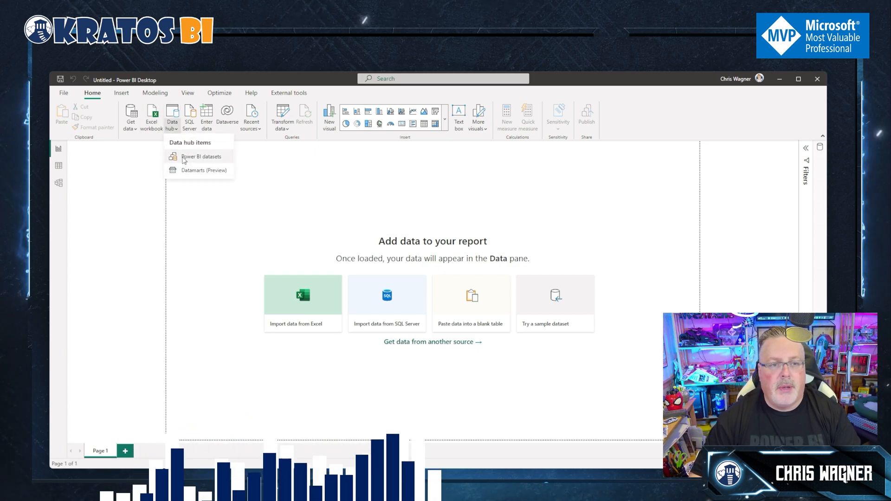
{"action": "key", "text": "Escape"}
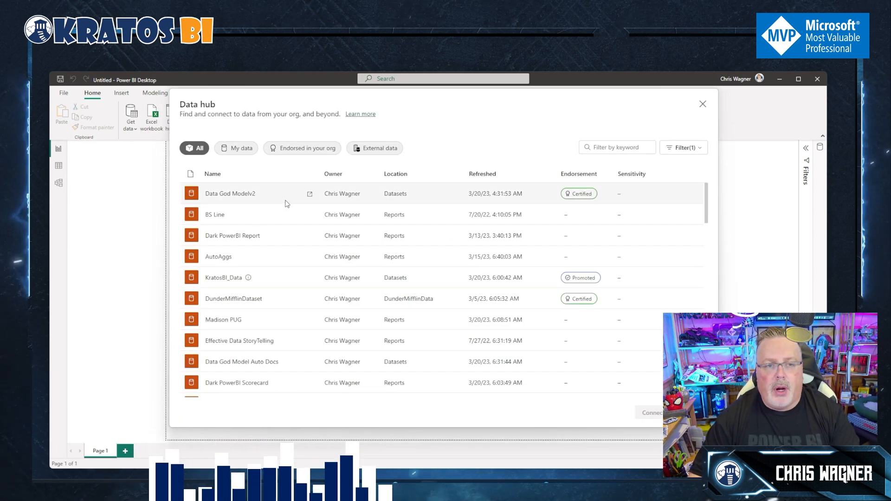
{"action": "left_click", "coordinate": [223, 195]}
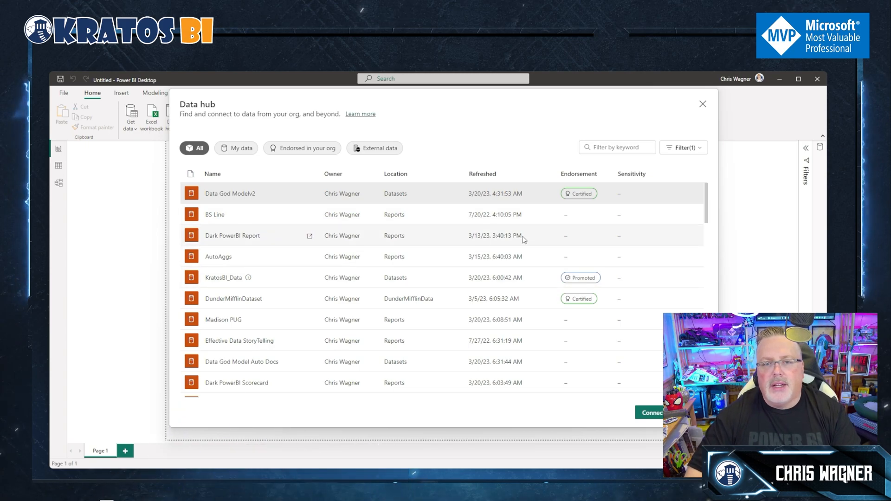
{"action": "left_click", "coordinate": [647, 413]}
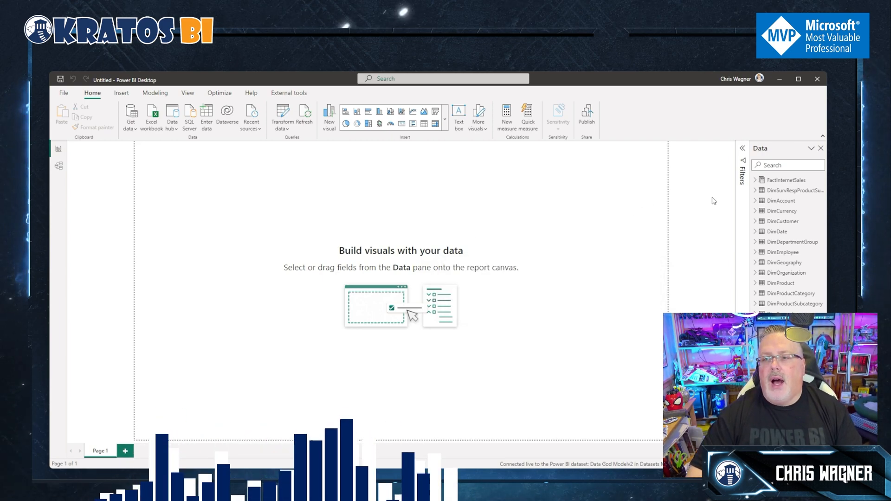
Widen the Data pane, add the Reseller Sales Amt measure from FactResellerSales to the canvas, and resize the resulting visual.
{"action": "left_click_drag", "start_coordinate": [750, 189], "coordinate": [703, 186]}
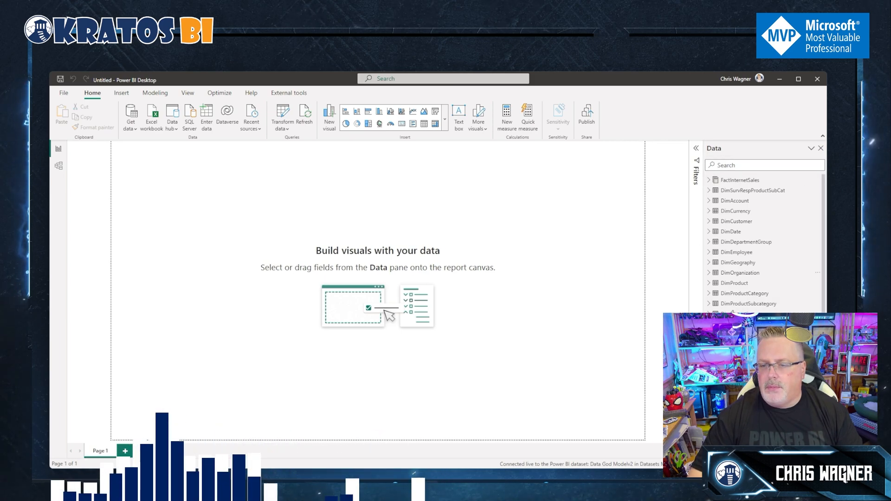
{"action": "scroll", "coordinate": [725, 300], "scroll_direction": "down", "scroll_amount": 4}
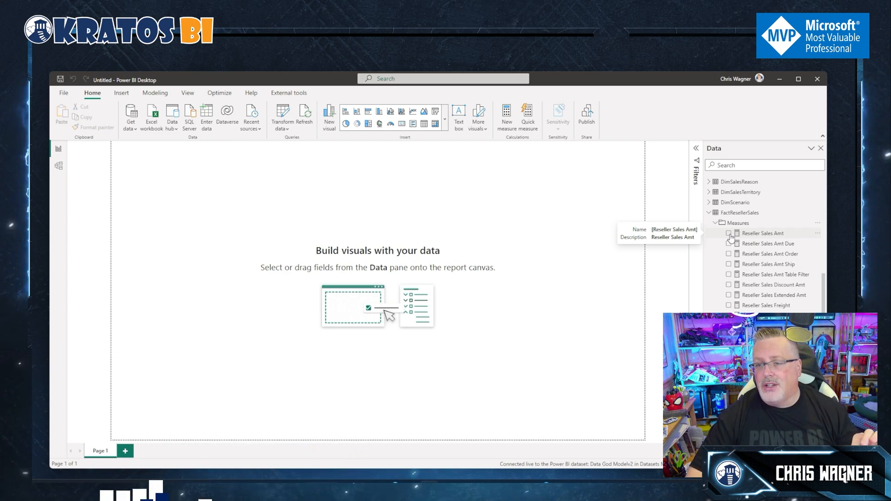
{"action": "left_click", "coordinate": [729, 233]}
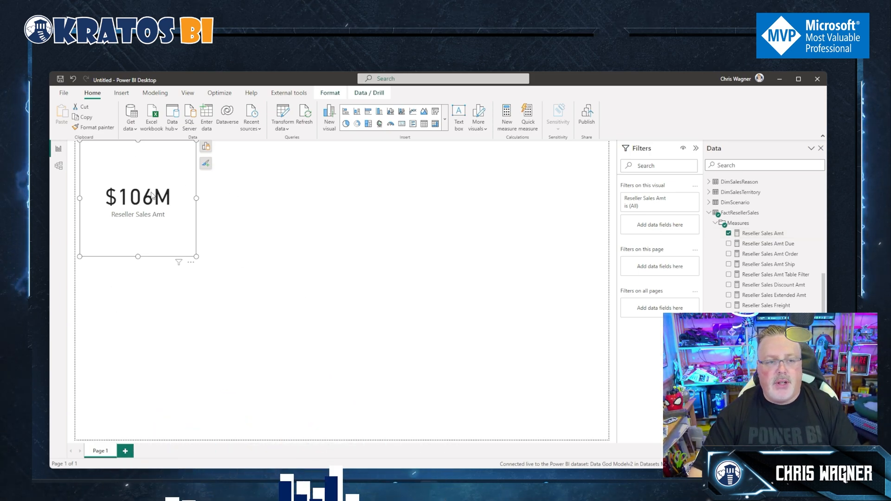
{"action": "left_click_drag", "start_coordinate": [195, 255], "coordinate": [292, 237]}
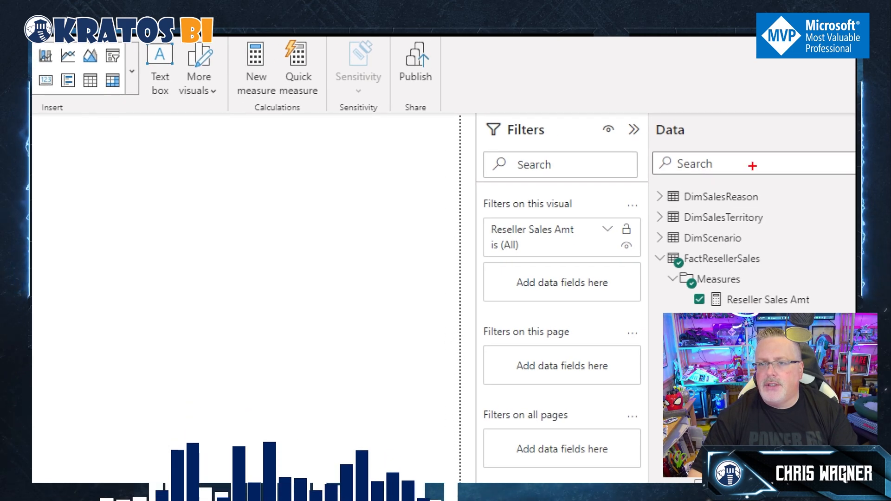
{"action": "left_click_drag", "start_coordinate": [632, 98], "coordinate": [767, 236]}
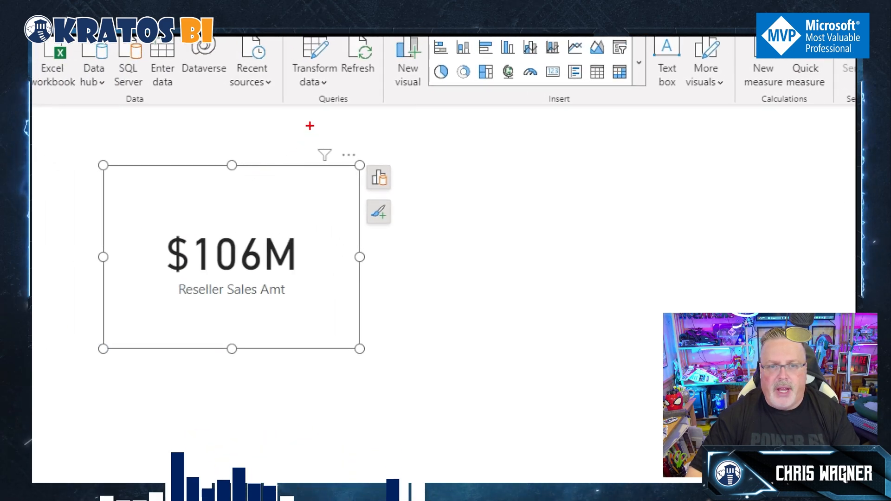
{"action": "mouse_move", "coordinate": [280, 149]}
{"action": "left_mouse_down"}
{"action": "mouse_move", "coordinate": [386, 241]}
{"action": "mouse_move", "coordinate": [267, 151]}
{"action": "left_mouse_up"}
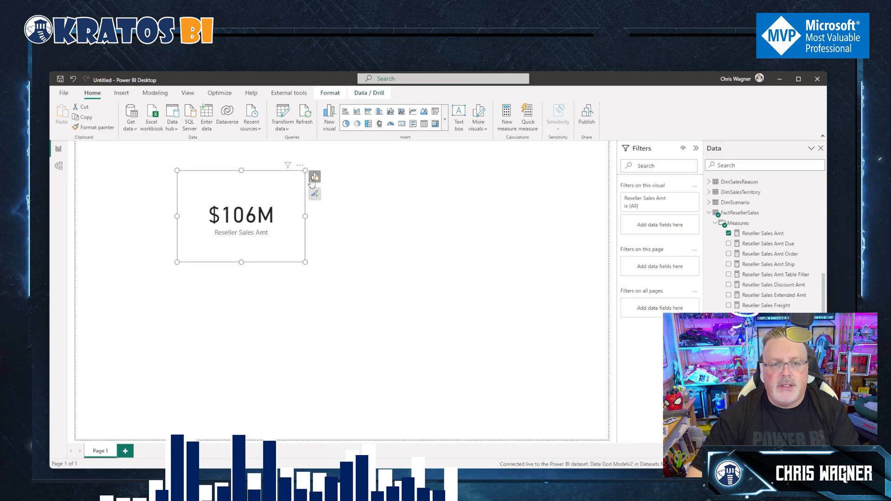
Open the build options of the Reseller Sales Amt card, try the table visual type and return to the card type.
{"action": "left_click", "coordinate": [313, 179]}
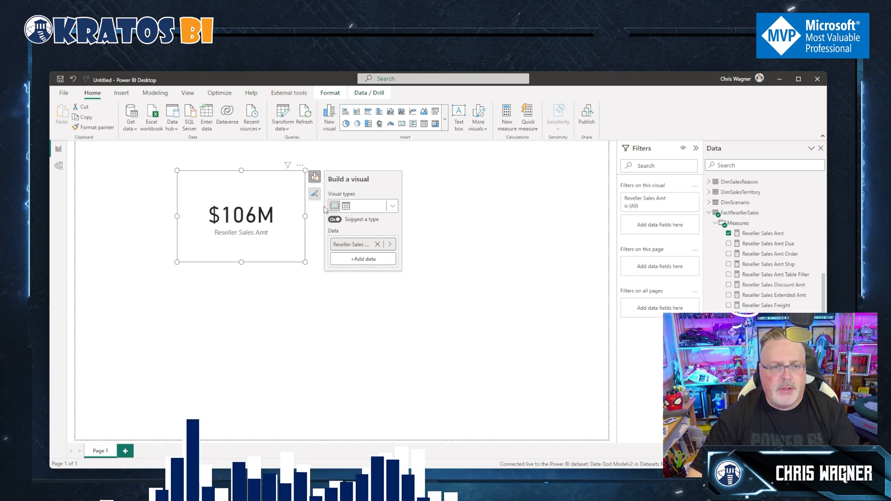
{"action": "left_click", "coordinate": [346, 207]}
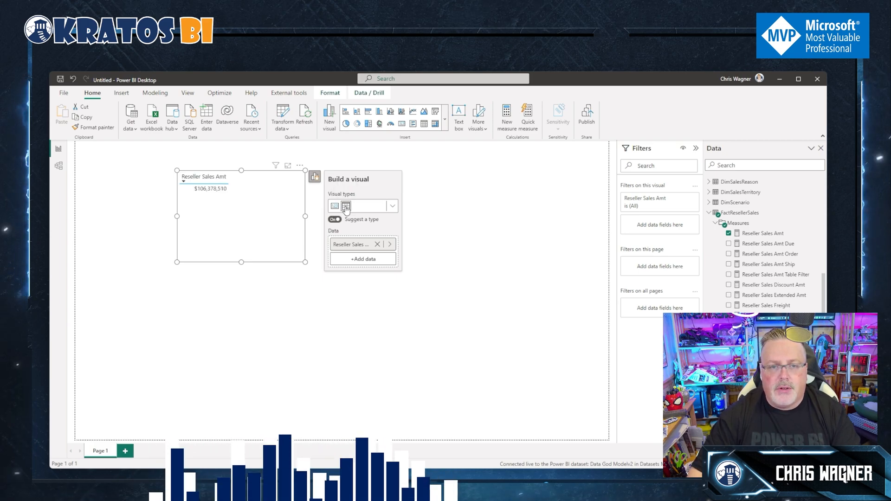
{"action": "left_click", "coordinate": [335, 207]}
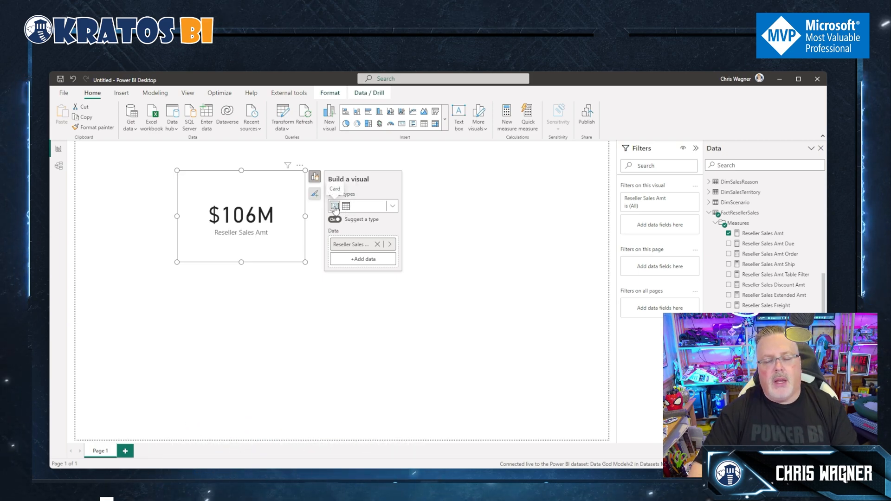
Look through the full list of visual types and try switching the Suggest a type option off and back on.
{"action": "left_click", "coordinate": [393, 206]}
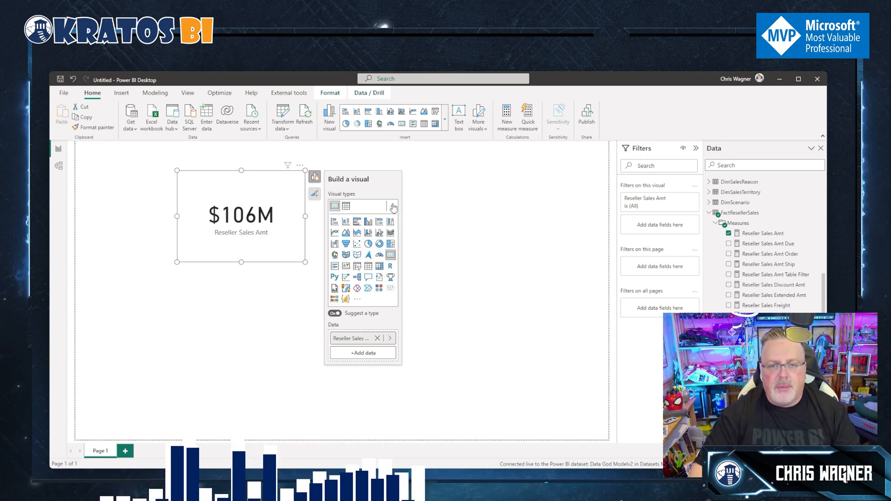
{"action": "left_click", "coordinate": [393, 206]}
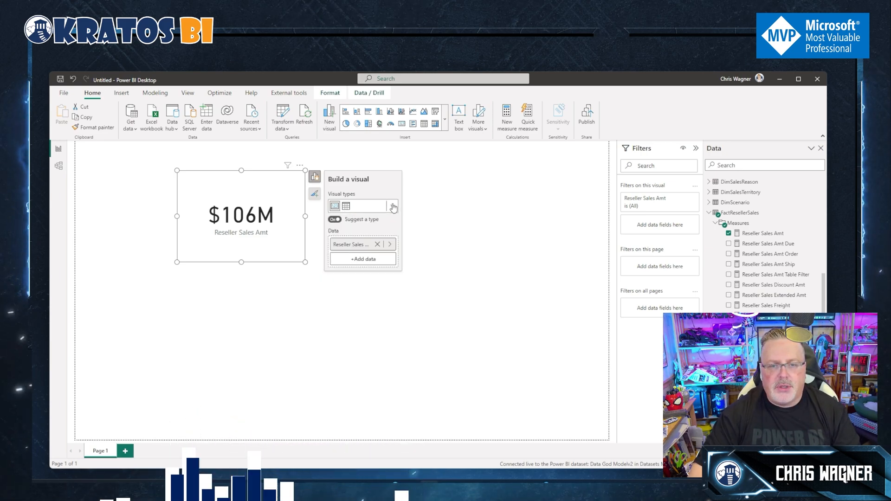
{"action": "left_click", "coordinate": [334, 219]}
{"action": "left_click", "coordinate": [336, 220]}
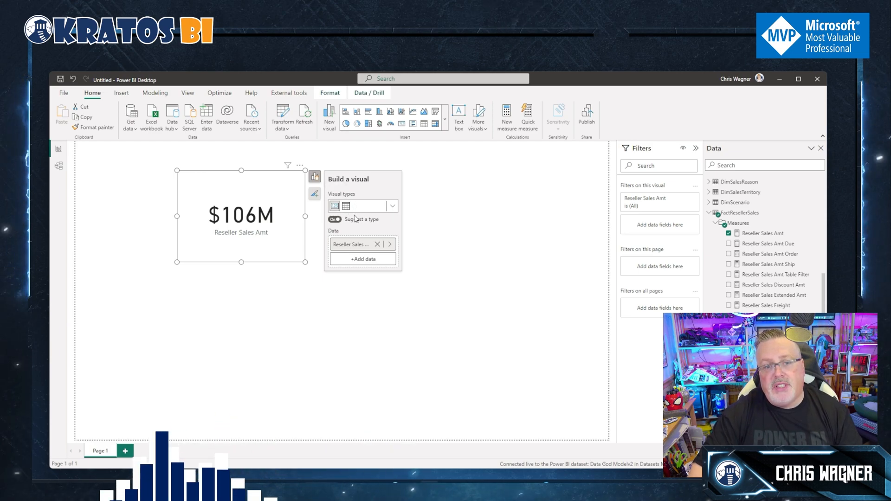
Add CalendarYear from the Base Attributes of DimDate to the Reseller Sales Amt visual.
{"action": "left_click", "coordinate": [360, 259]}
{"action": "left_click", "coordinate": [410, 250]}
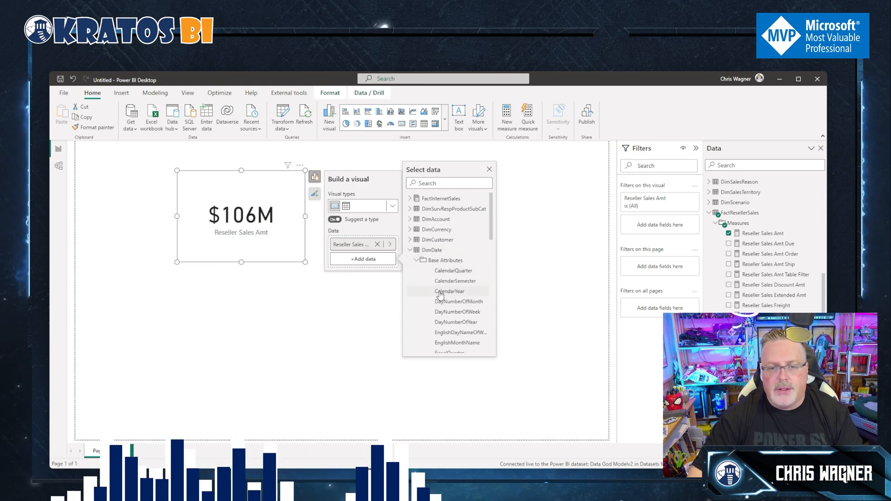
{"action": "left_click", "coordinate": [439, 292]}
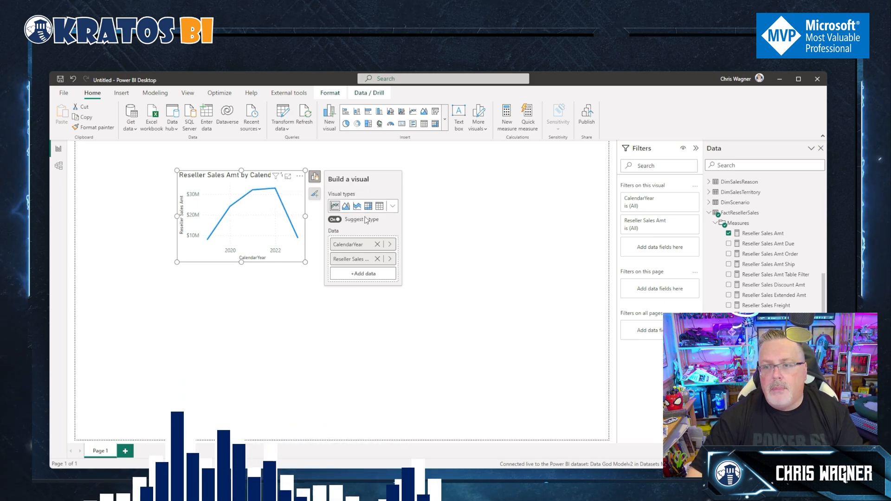
Add the Reseller Sales Order Qty measure from FactResellerSales to the Reseller Sales Amt by CalendarYear visual.
{"action": "left_click", "coordinate": [365, 274]}
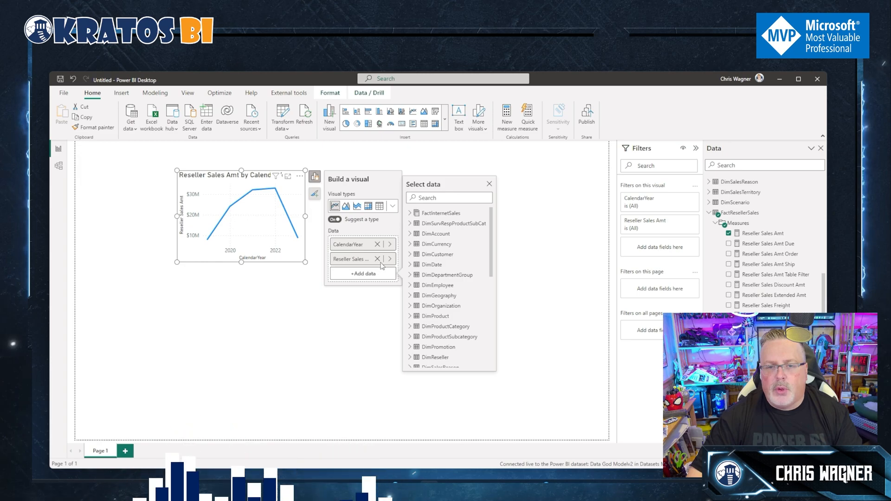
{"action": "scroll", "coordinate": [416, 304], "scroll_direction": "down", "scroll_amount": 3}
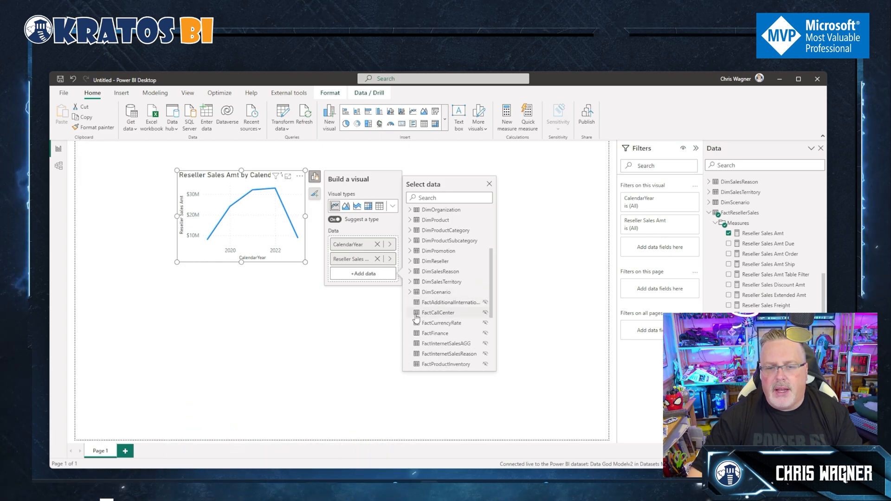
{"action": "scroll", "coordinate": [416, 321], "scroll_direction": "down", "scroll_amount": 3}
{"action": "left_click", "coordinate": [410, 302]}
{"action": "left_click", "coordinate": [416, 288]}
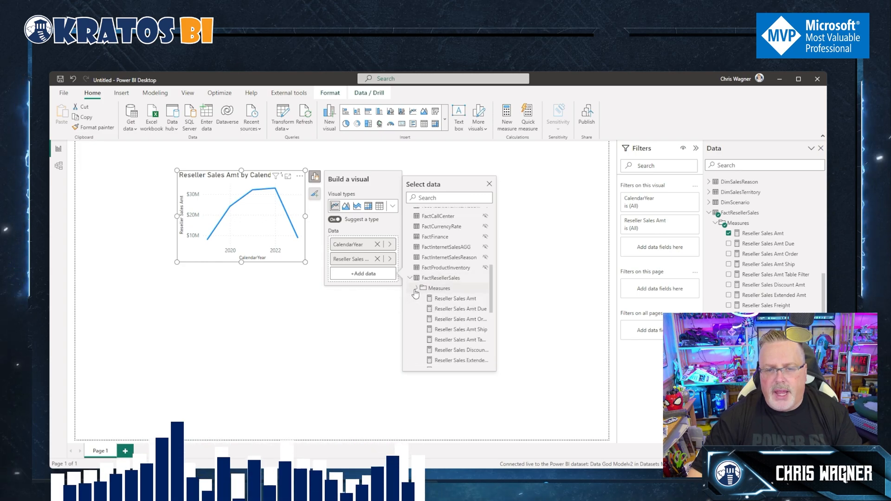
{"action": "scroll", "coordinate": [450, 340], "scroll_direction": "down", "scroll_amount": 2}
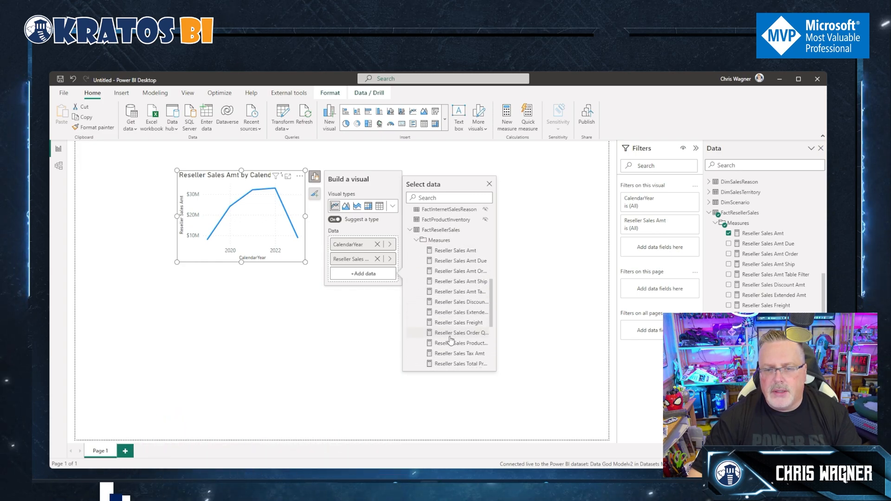
{"action": "left_click", "coordinate": [450, 337]}
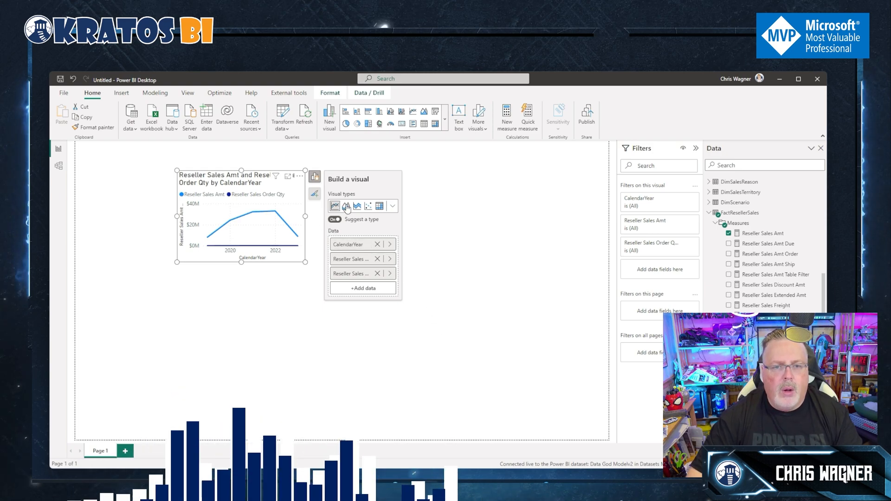
Change the visual to a scatter chart and enlarge it on the canvas.
{"action": "left_click", "coordinate": [368, 207]}
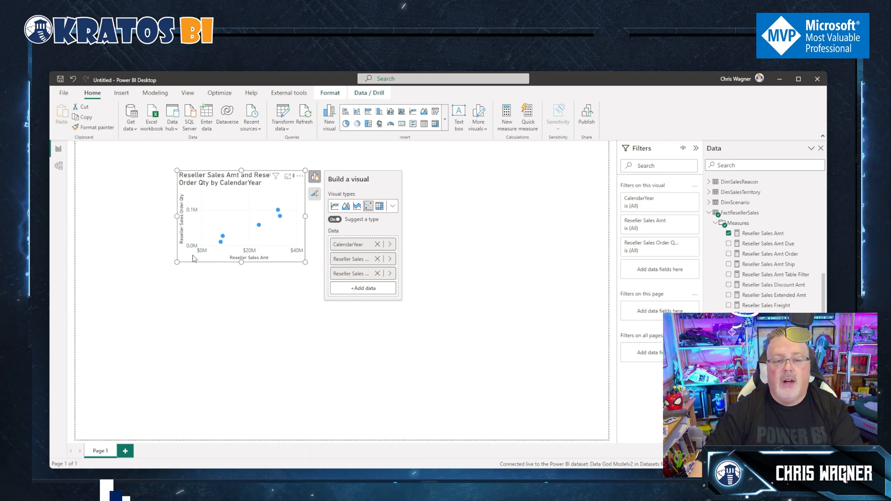
{"action": "left_click_drag", "start_coordinate": [177, 262], "coordinate": [133, 314]}
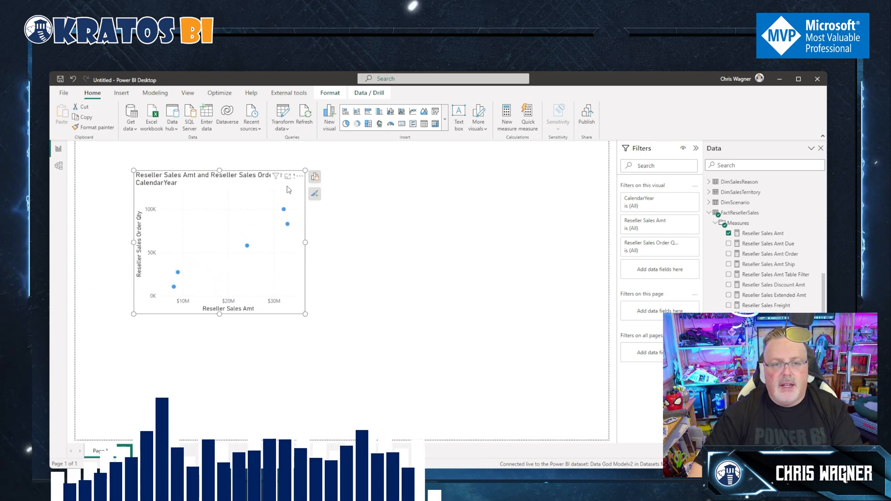
Try the suggested line, area, stacked area and matrix types on the visual and return to the scatter chart.
{"action": "left_click", "coordinate": [314, 177]}
{"action": "left_click", "coordinate": [334, 206]}
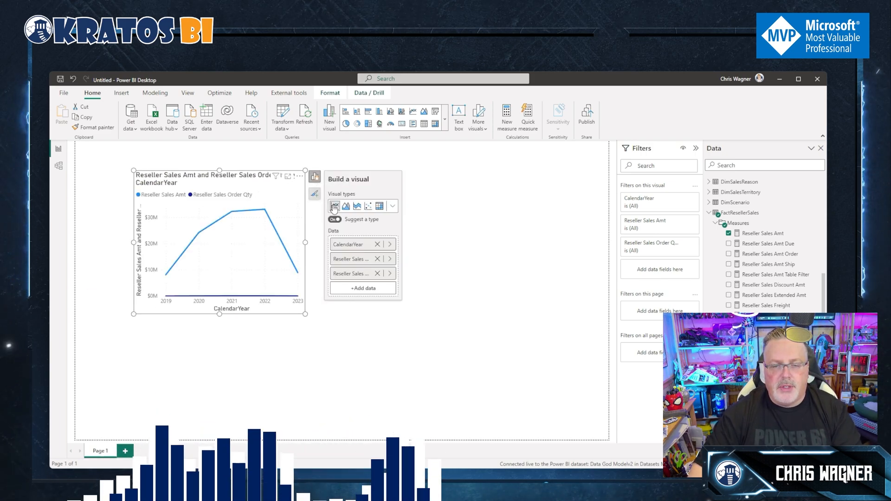
{"action": "left_click", "coordinate": [346, 207]}
{"action": "left_click", "coordinate": [357, 206]}
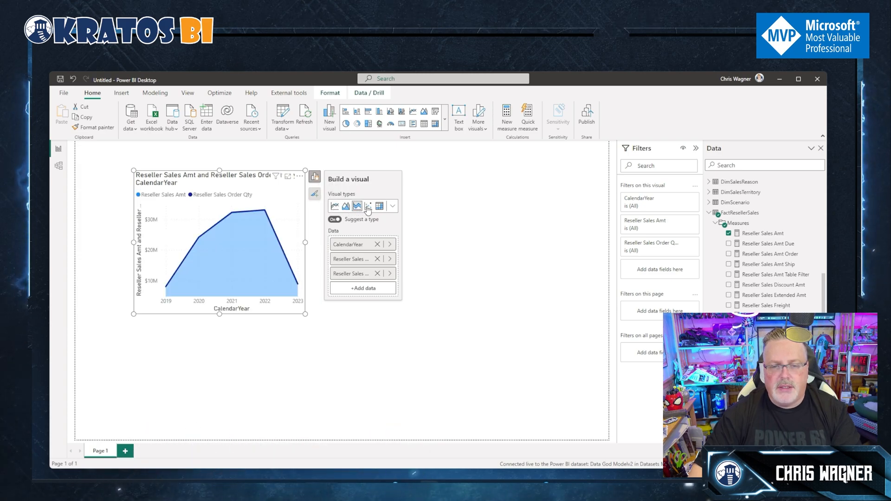
{"action": "left_click", "coordinate": [368, 207]}
{"action": "left_click", "coordinate": [379, 207]}
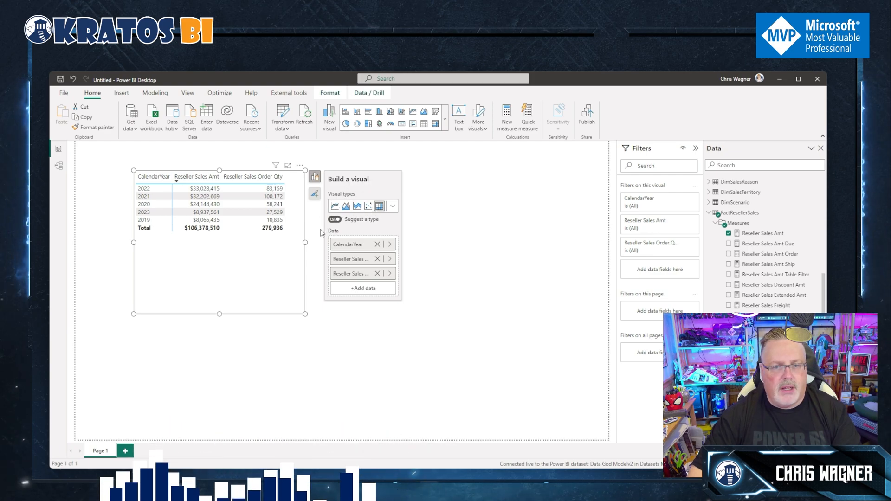
{"action": "left_click", "coordinate": [368, 206]}
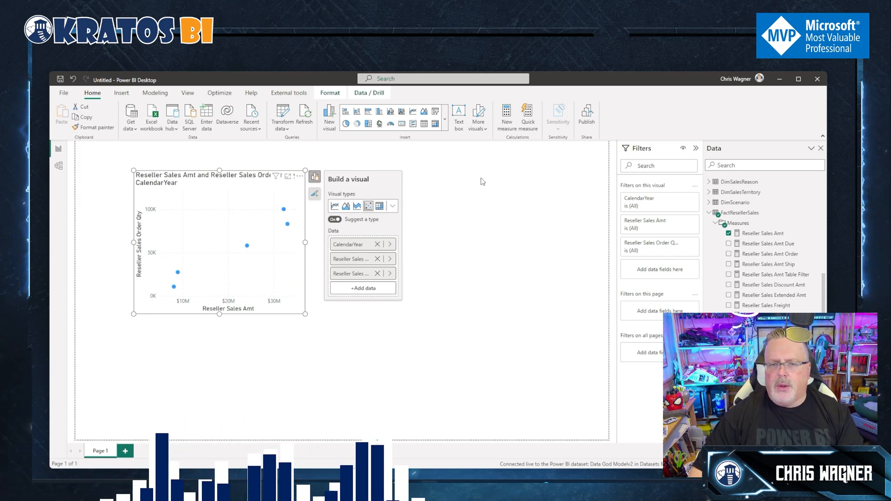
Open the scatter chart's list of elements to add and bring up its full formatting options.
{"action": "left_click", "coordinate": [316, 194]}
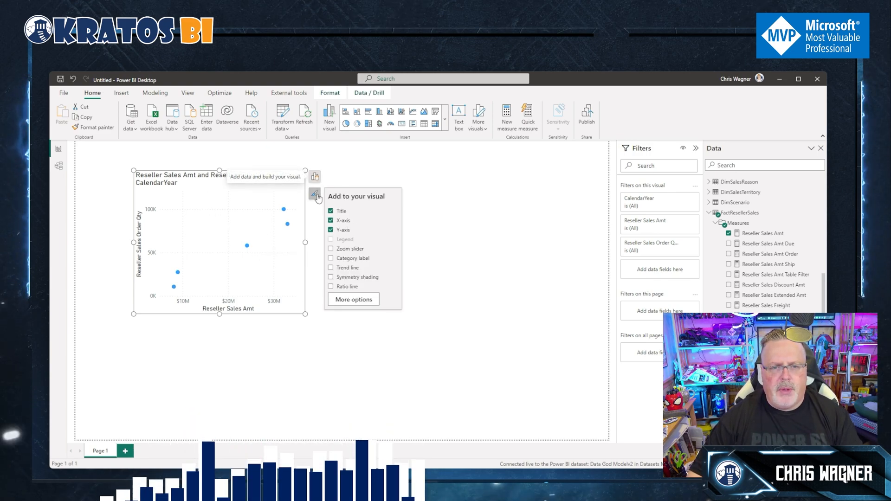
{"action": "left_click", "coordinate": [353, 299]}
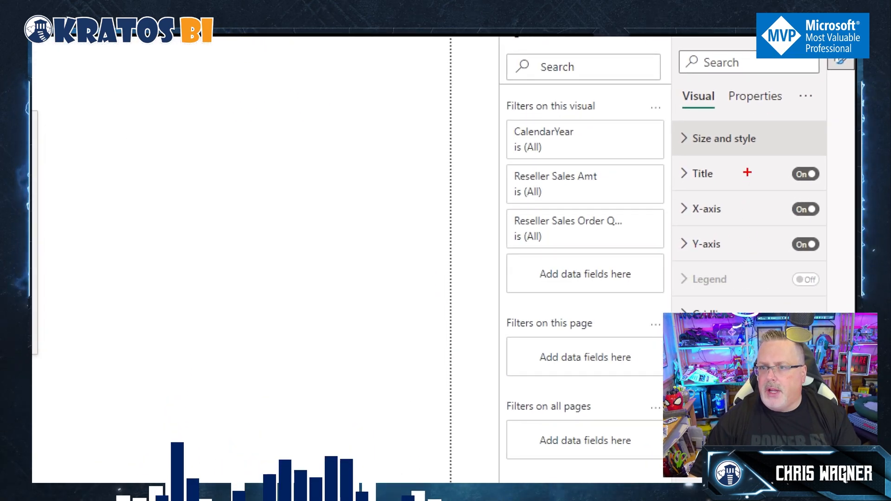
{"action": "mouse_move", "coordinate": [664, 78]}
{"action": "left_mouse_down"}
{"action": "mouse_move", "coordinate": [637, 351]}
{"action": "mouse_move", "coordinate": [664, 421]}
{"action": "left_mouse_up"}
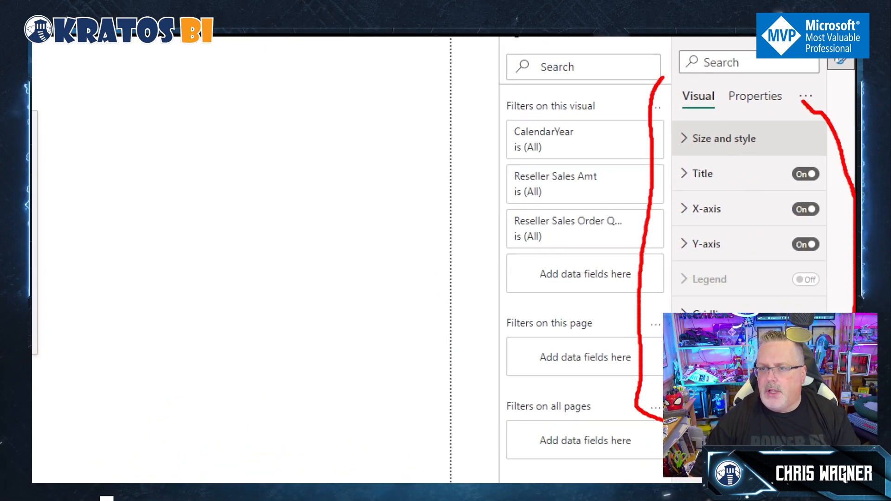
{"action": "left_click_drag", "start_coordinate": [808, 108], "coordinate": [645, 72]}
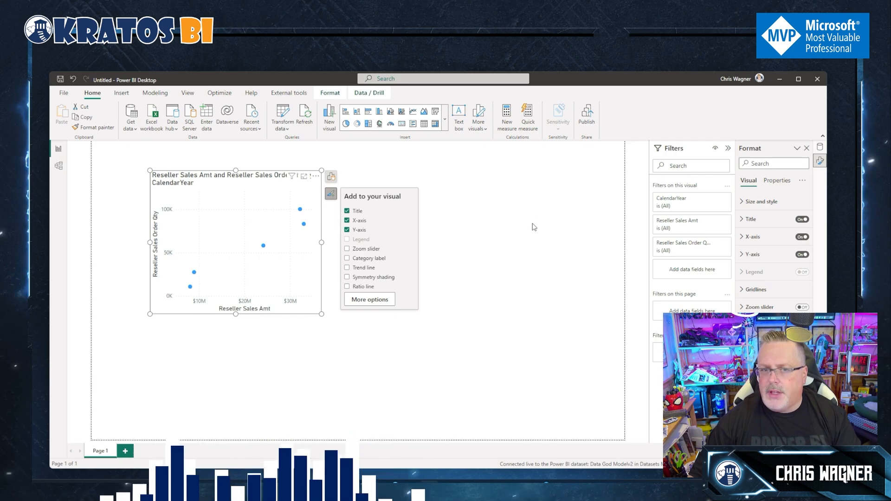
Try switching Suggest a type off and back on in the visual's build options and restore the scatter chart type.
{"action": "left_click", "coordinate": [331, 178]}
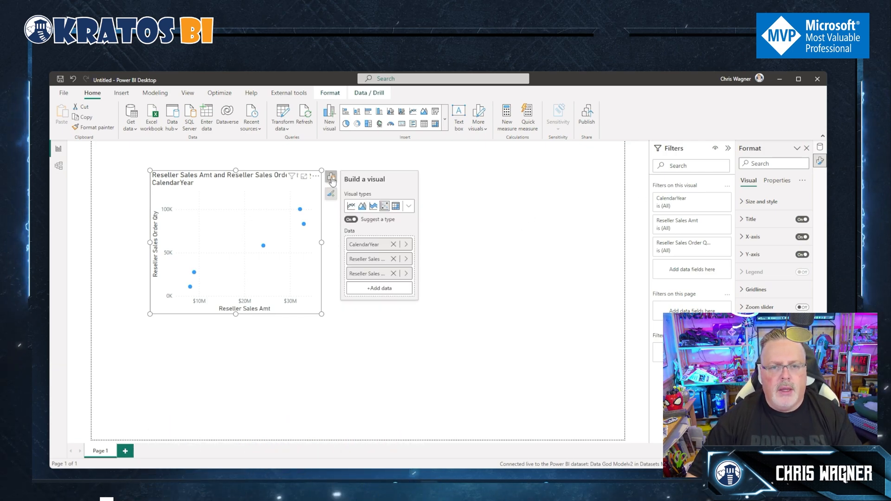
{"action": "left_click", "coordinate": [351, 220]}
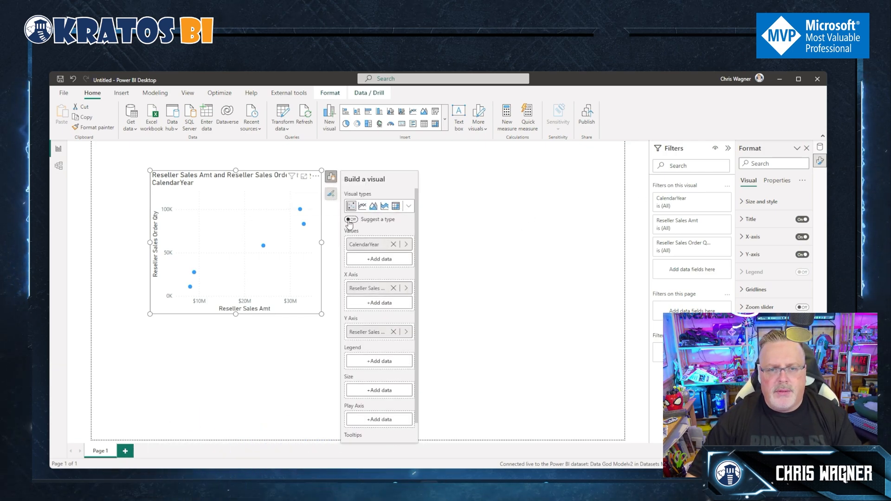
{"action": "left_click", "coordinate": [351, 220]}
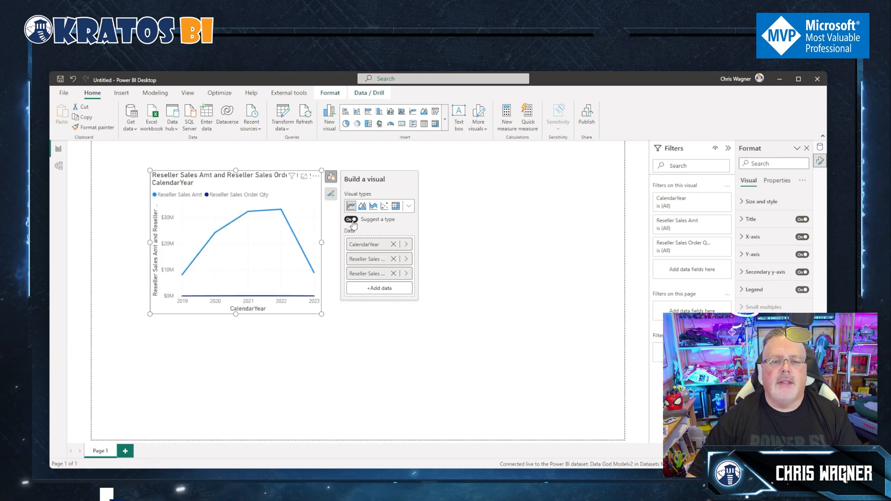
{"action": "left_click", "coordinate": [388, 210]}
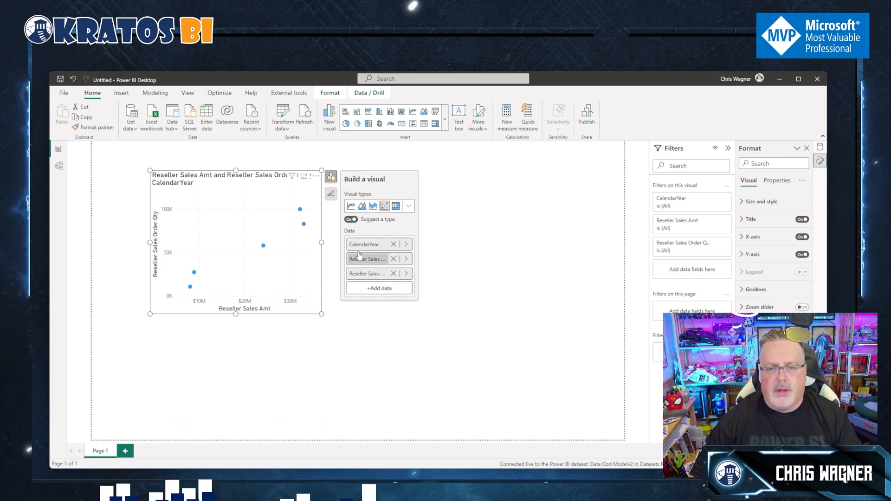
Turn off Suggest a type and add the Reseller Sales Tax Amt measure from FactResellerSales to the scatter chart's Size.
{"action": "left_click", "coordinate": [351, 220]}
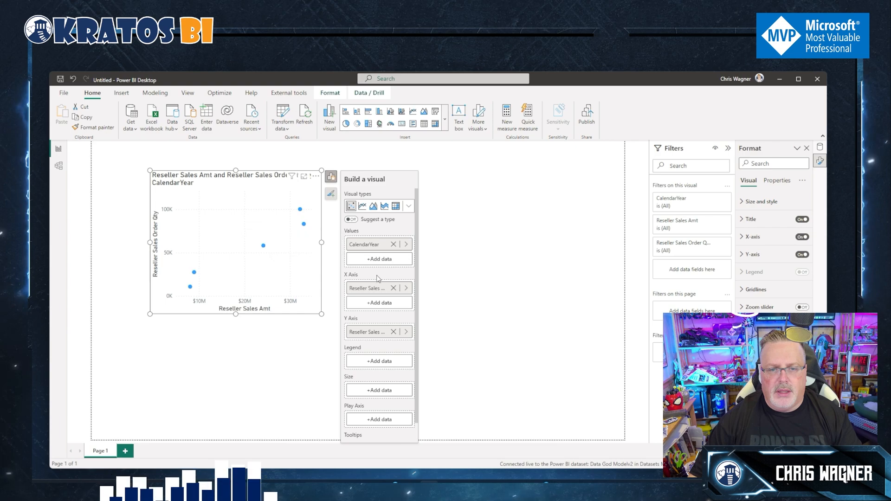
{"action": "scroll", "coordinate": [376, 267], "scroll_direction": "down", "scroll_amount": 2}
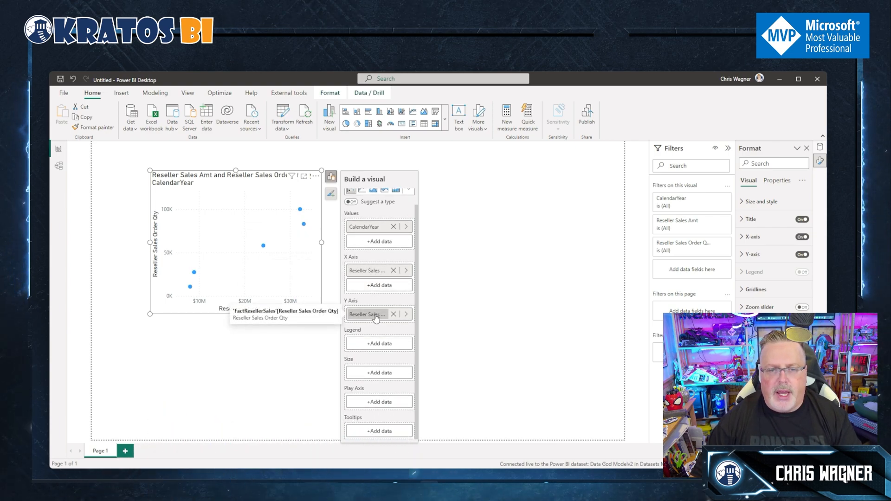
{"action": "left_click", "coordinate": [373, 372]}
{"action": "scroll", "coordinate": [442, 350], "scroll_direction": "down", "scroll_amount": 5}
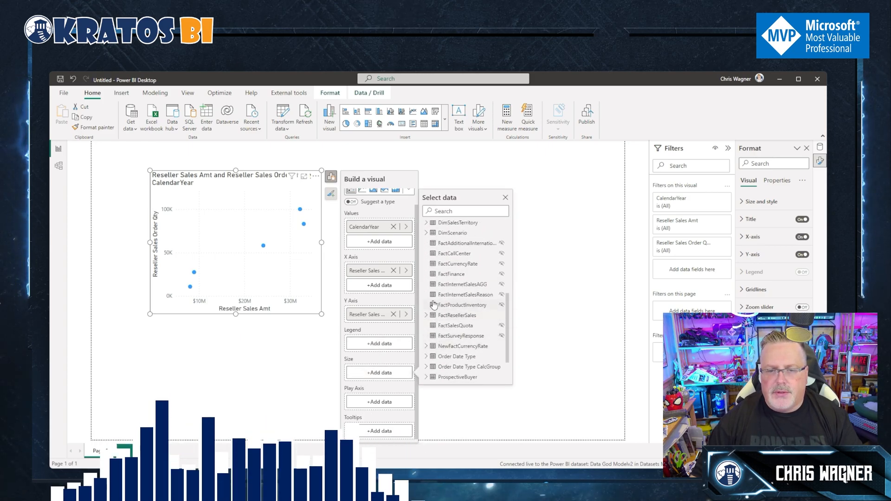
{"action": "left_click", "coordinate": [427, 315]}
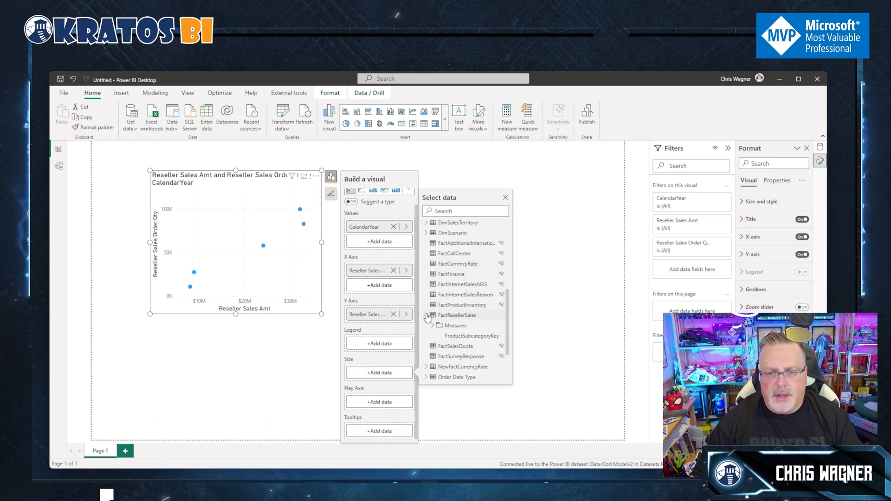
{"action": "left_click", "coordinate": [436, 328]}
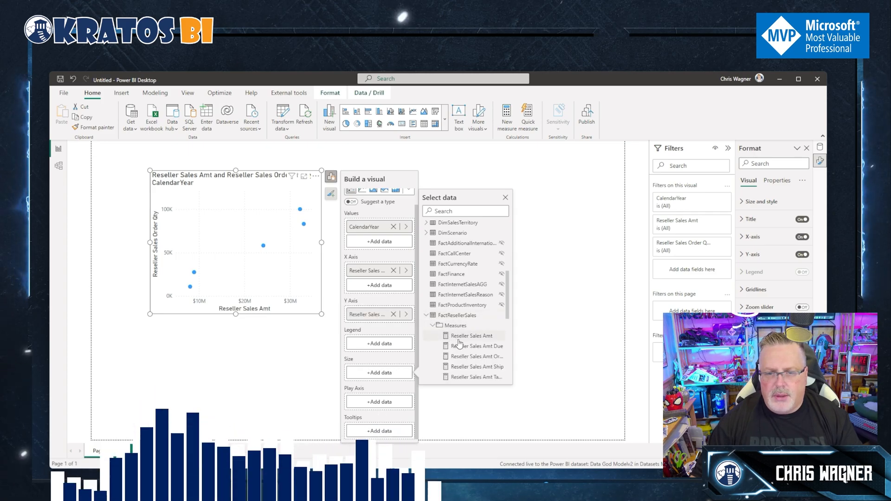
{"action": "scroll", "coordinate": [471, 360], "scroll_direction": "down", "scroll_amount": 4}
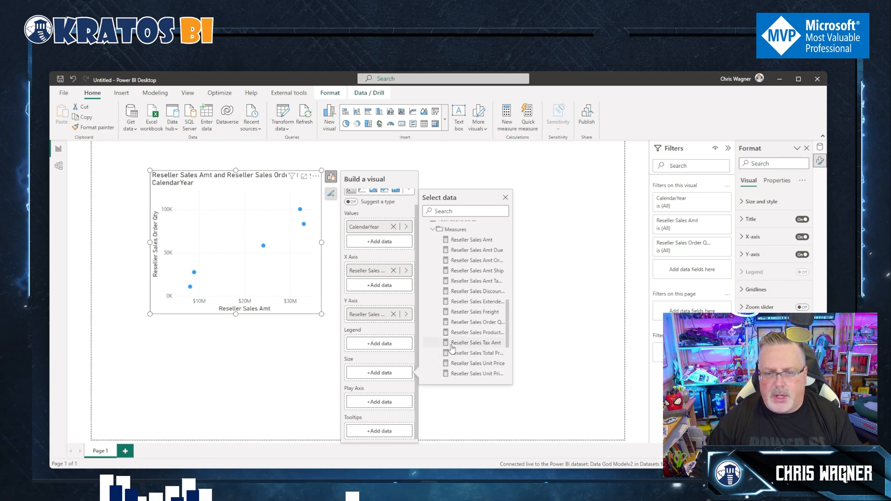
{"action": "left_click", "coordinate": [465, 343]}
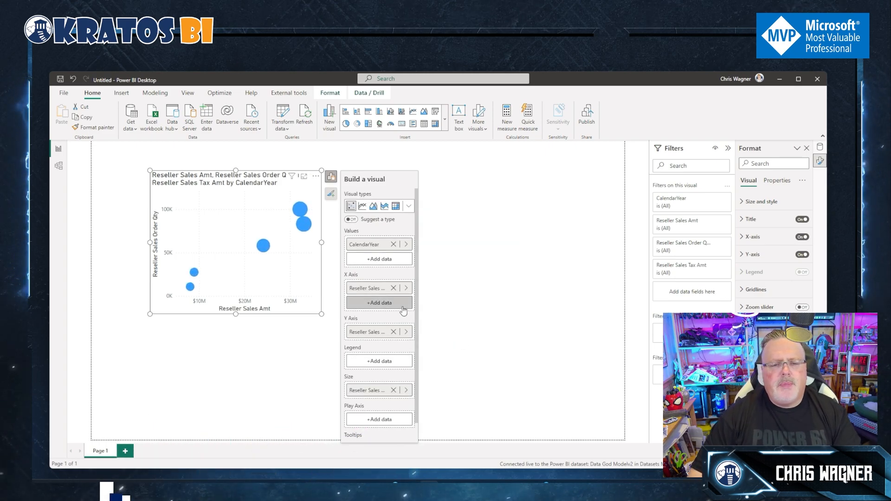
Open the field selection for the scatter chart's Size and look through the available FactResellerSales measures.
{"action": "left_click", "coordinate": [405, 390]}
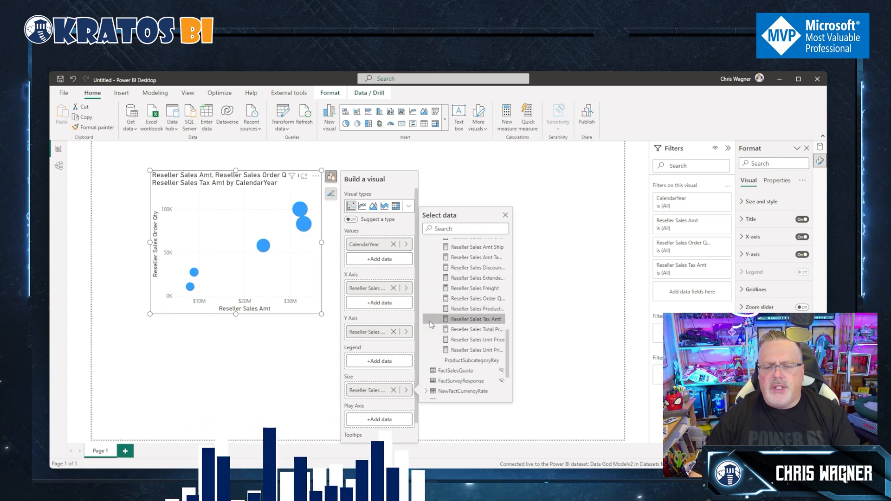
{"action": "scroll", "coordinate": [439, 311], "scroll_direction": "up", "scroll_amount": 3}
{"action": "scroll", "coordinate": [445, 315], "scroll_direction": "down", "scroll_amount": 2}
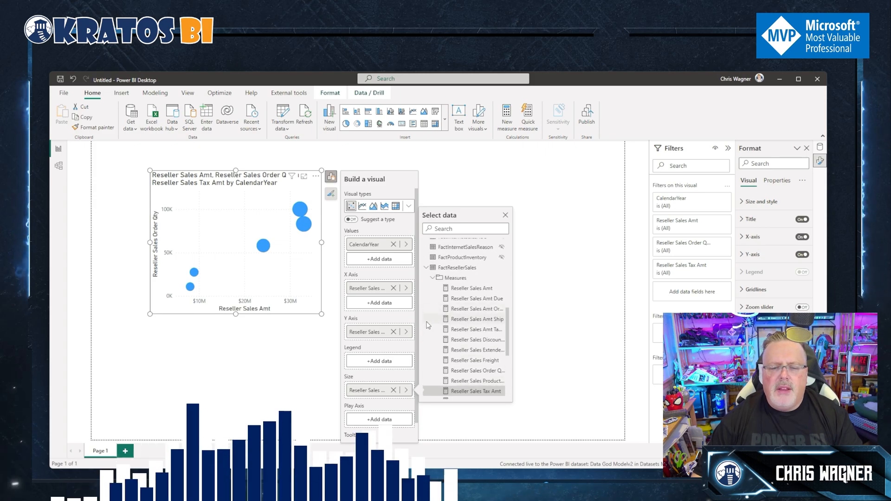
{"action": "scroll", "coordinate": [427, 327], "scroll_direction": "down", "scroll_amount": 4}
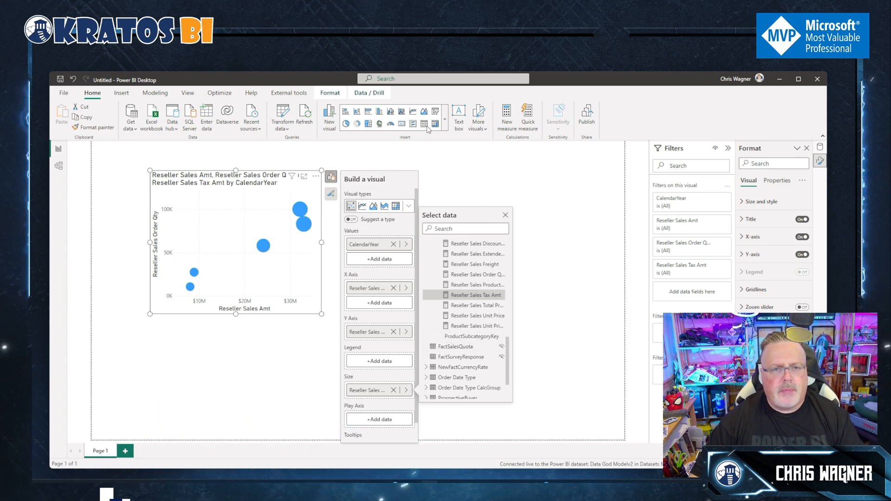
Switch from the Format pane to the Data pane and back to compare how the two panes swap.
{"action": "left_click", "coordinate": [820, 147]}
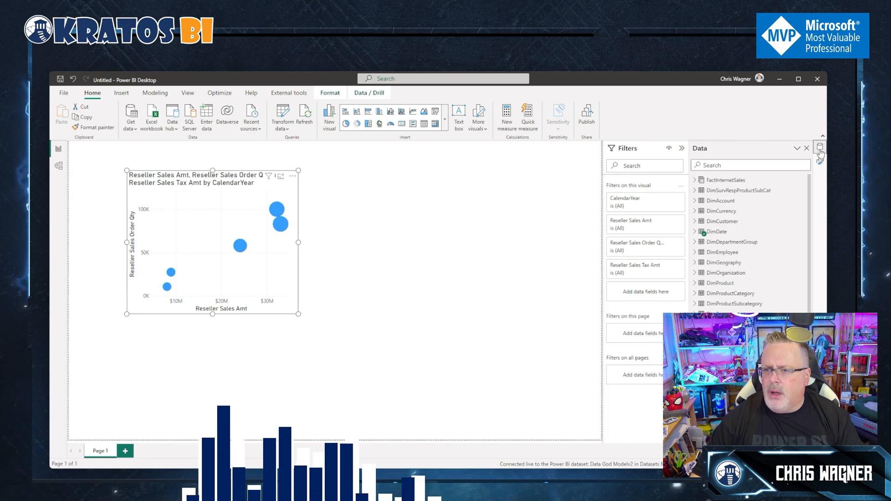
{"action": "left_click", "coordinate": [820, 159]}
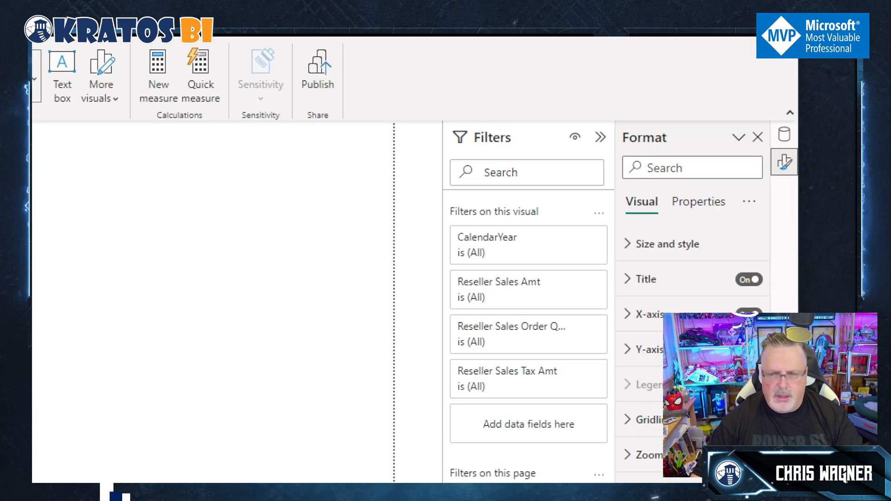
{"action": "left_click", "coordinate": [712, 85]}
{"action": "mouse_move", "coordinate": [604, 101]}
{"action": "left_mouse_down"}
{"action": "mouse_move", "coordinate": [598, 171]}
{"action": "mouse_move", "coordinate": [833, 121]}
{"action": "mouse_move", "coordinate": [602, 108]}
{"action": "left_mouse_up"}
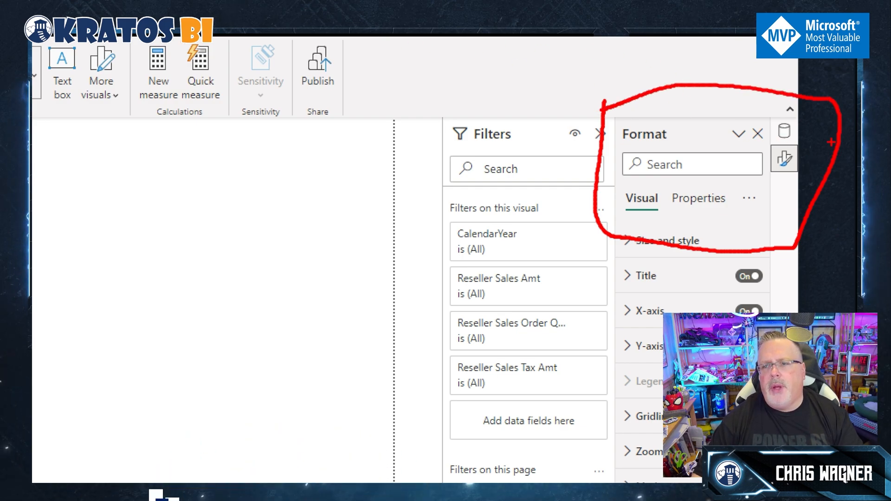
{"action": "mouse_move", "coordinate": [819, 156]}
{"action": "left_mouse_down"}
{"action": "mouse_move", "coordinate": [800, 158]}
{"action": "mouse_move", "coordinate": [821, 159]}
{"action": "left_mouse_up"}
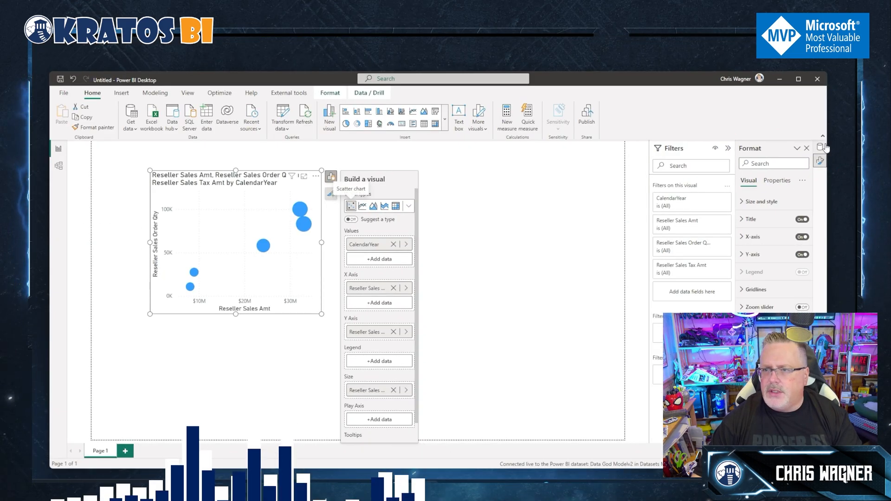
Bring up the Data pane again and examine the FactResellerSales measures beside the visual's filters.
{"action": "left_click", "coordinate": [785, 130]}
{"action": "left_click", "coordinate": [821, 161]}
{"action": "left_click", "coordinate": [821, 149]}
{"action": "scroll", "coordinate": [762, 218], "scroll_direction": "down", "scroll_amount": 5}
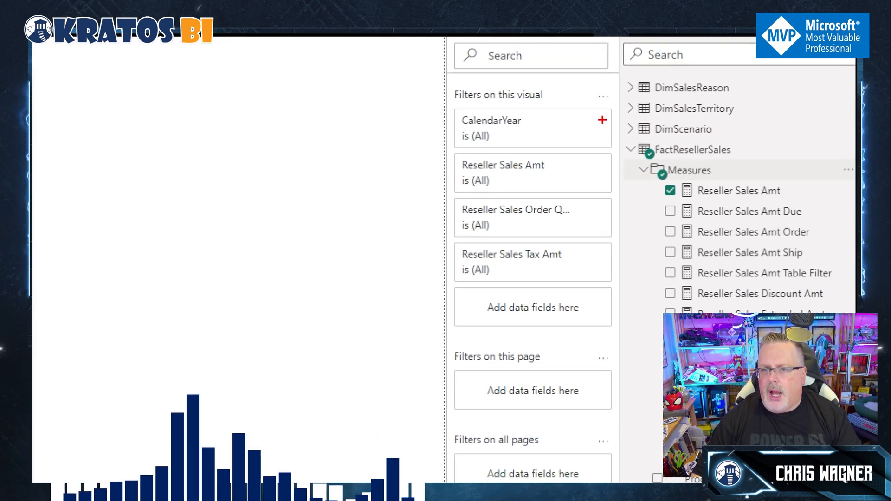
{"action": "mouse_move", "coordinate": [602, 119]}
{"action": "left_mouse_down"}
{"action": "mouse_move", "coordinate": [666, 473]}
{"action": "mouse_move", "coordinate": [599, 117]}
{"action": "mouse_move", "coordinate": [580, 110]}
{"action": "left_mouse_up"}
{"action": "key", "text": "Escape"}
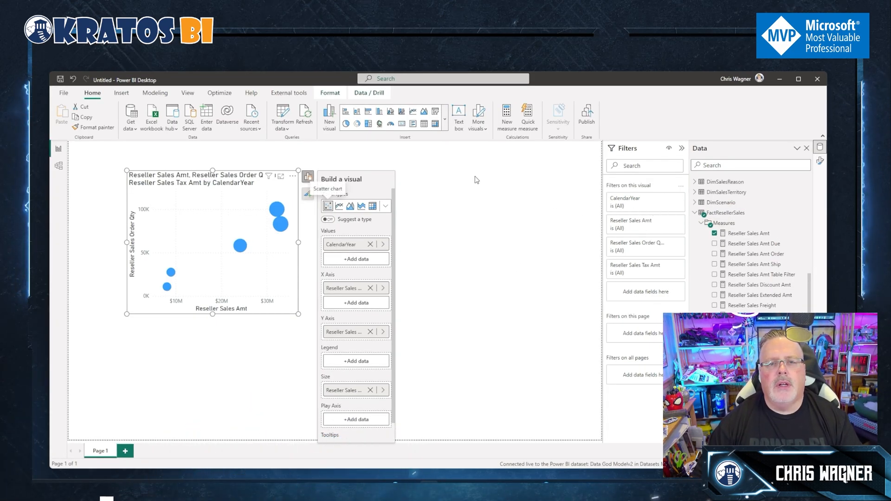
Look through the full gallery of visual types without inserting one.
{"action": "left_click", "coordinate": [445, 128]}
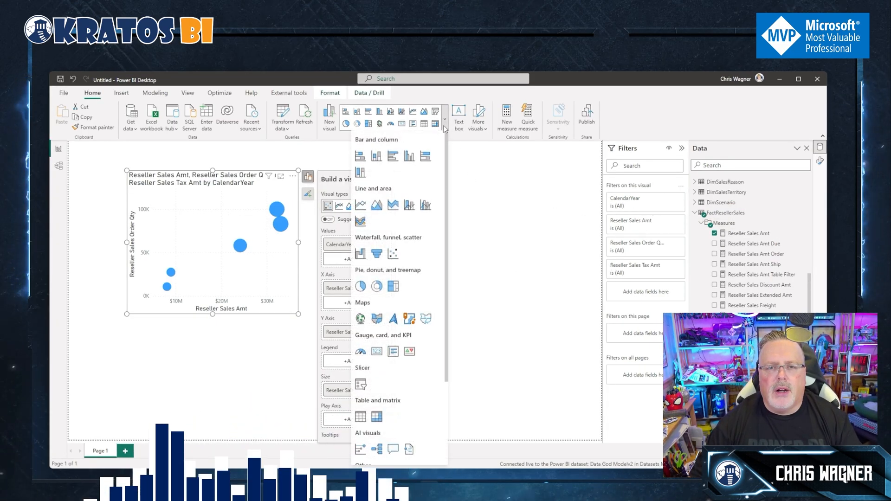
{"action": "mouse_move", "coordinate": [447, 138]}
{"action": "left_mouse_down"}
{"action": "mouse_move", "coordinate": [447, 212]}
{"action": "mouse_move", "coordinate": [451, 127]}
{"action": "left_mouse_up"}
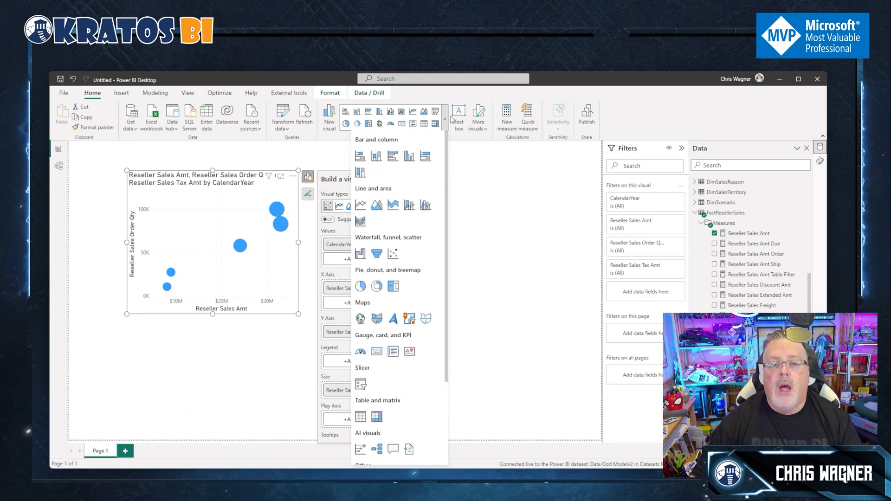
{"action": "left_click", "coordinate": [499, 211]}
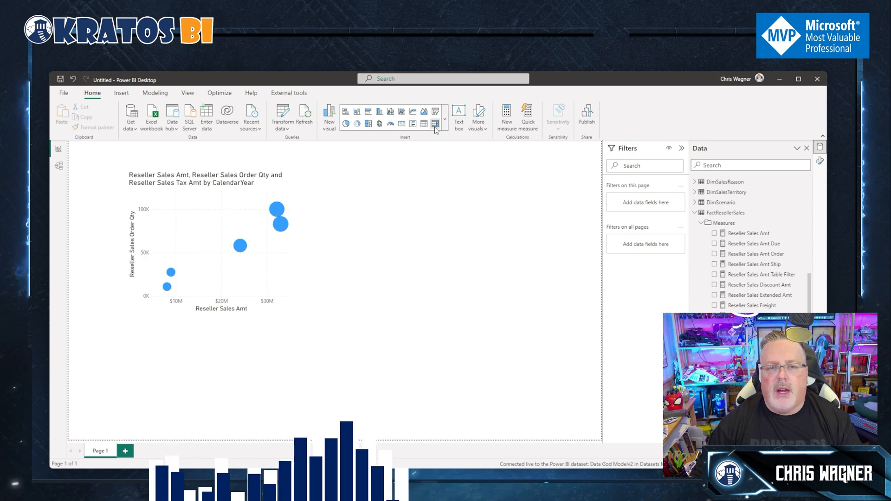
Insert an empty matrix below the scatter chart and an empty slicer, and move the slicer to the upper right of the page.
{"action": "left_click", "coordinate": [435, 123]}
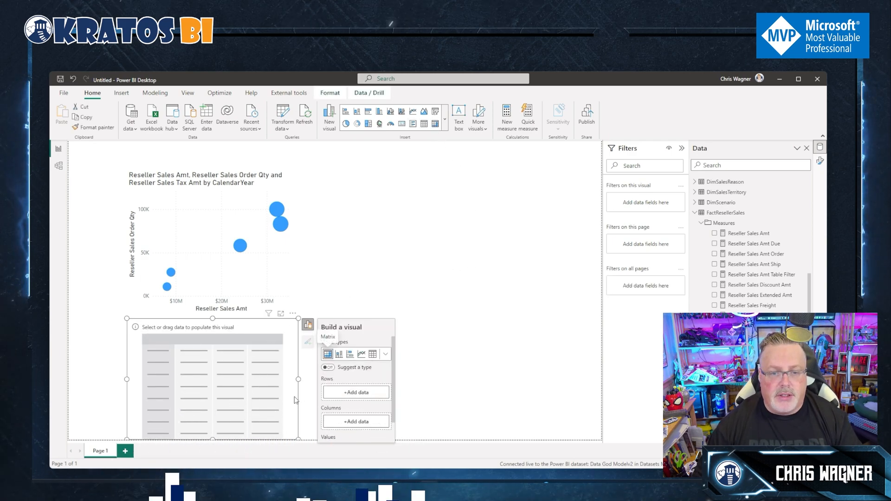
{"action": "left_click", "coordinate": [424, 176]}
{"action": "left_click", "coordinate": [435, 111]}
{"action": "left_click_drag", "start_coordinate": [399, 177], "coordinate": [514, 182]}
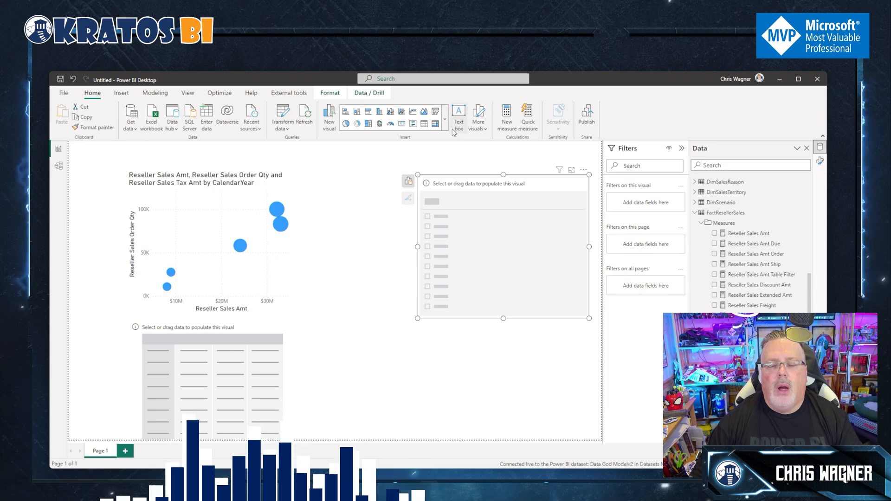
Look through the visual gallery again and compare the Format and Data panes for the empty slicer.
{"action": "left_click", "coordinate": [446, 123]}
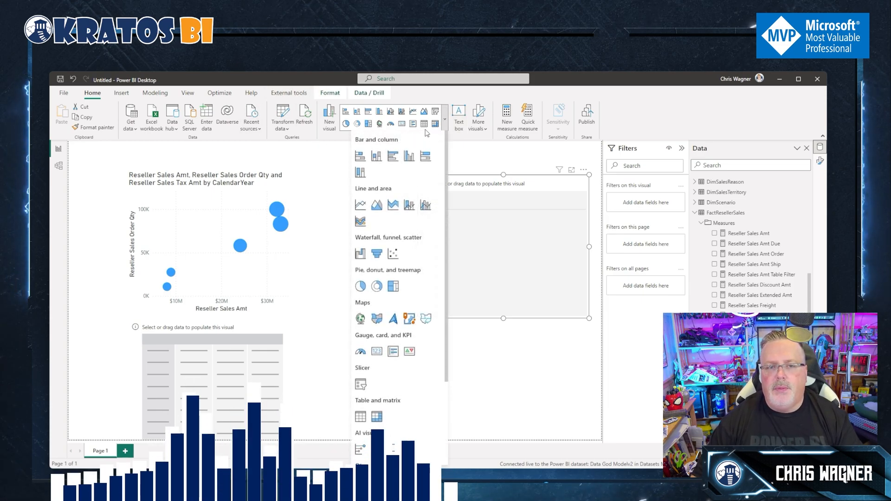
{"action": "left_click", "coordinate": [444, 113]}
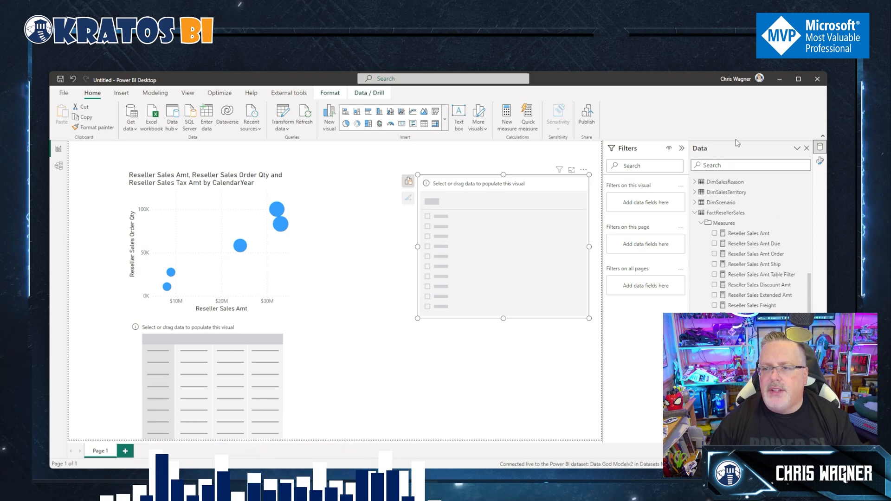
{"action": "left_click", "coordinate": [820, 162]}
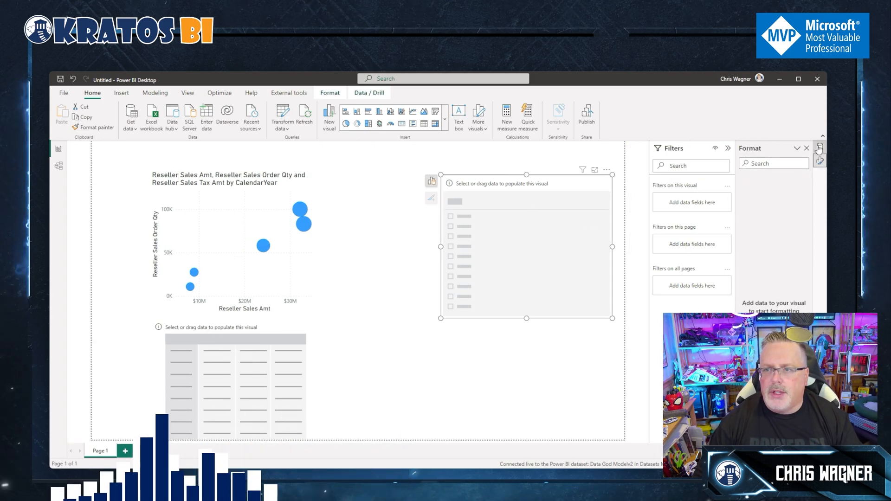
{"action": "left_click", "coordinate": [820, 147]}
Open the slicer's build options and try to choose a FactResellerSales field for its Field.
{"action": "left_click", "coordinate": [408, 182]}
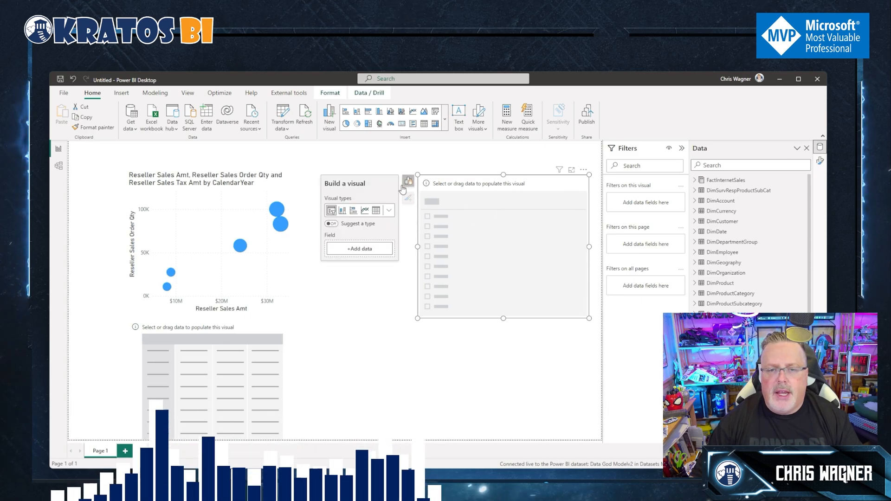
{"action": "left_click", "coordinate": [332, 223]}
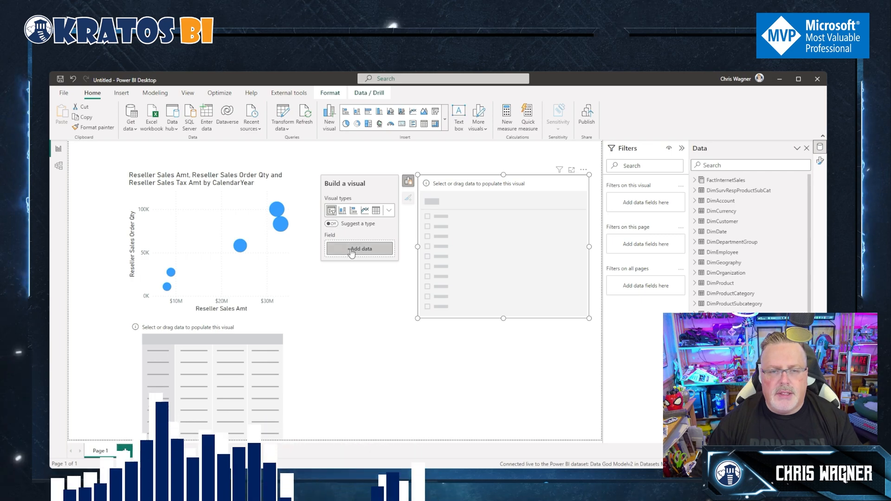
{"action": "left_click", "coordinate": [370, 249]}
{"action": "scroll", "coordinate": [416, 276], "scroll_direction": "down", "scroll_amount": 10}
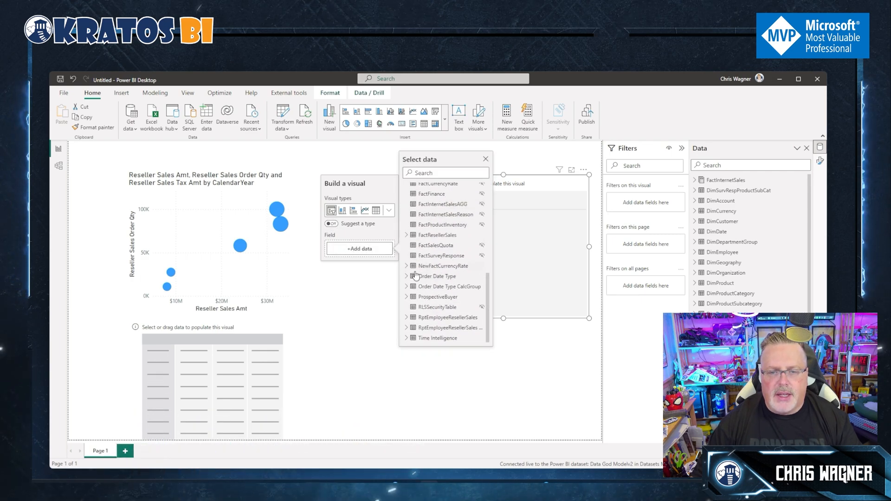
{"action": "left_click", "coordinate": [407, 236]}
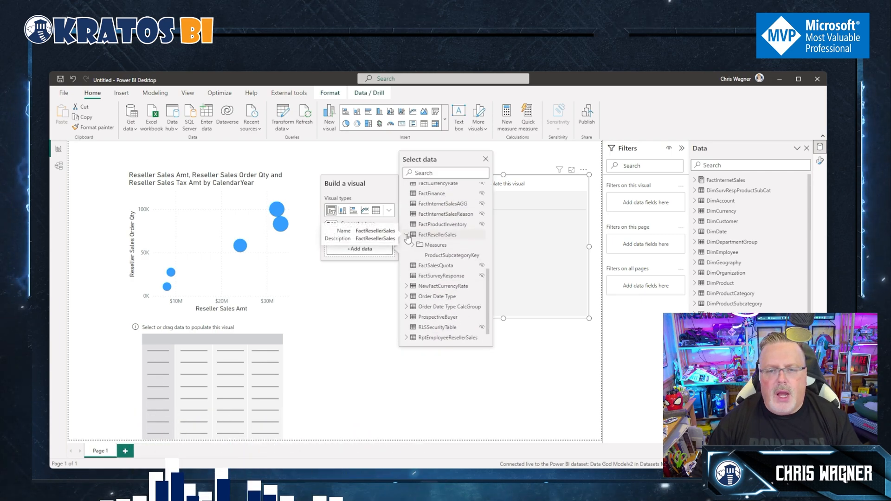
{"action": "left_click", "coordinate": [428, 256]}
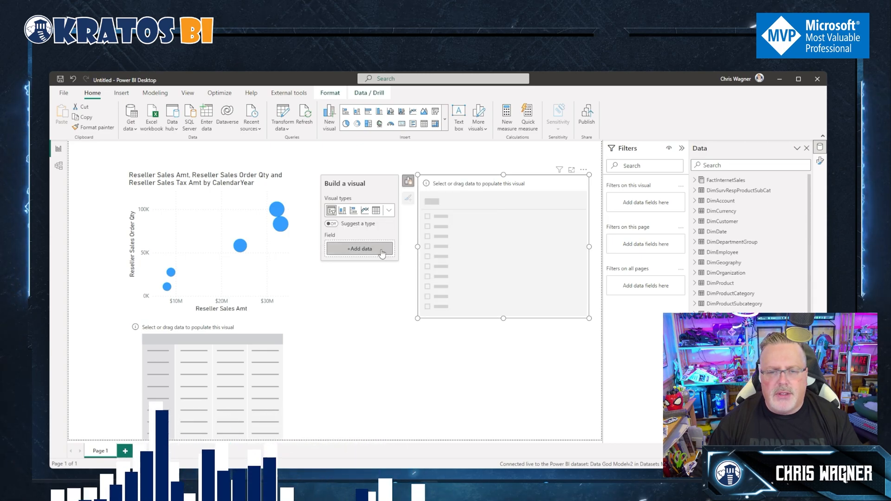
Try again to fill the slicer's Field, this time from the Measures folder of FactResellerSales.
{"action": "left_click", "coordinate": [372, 254]}
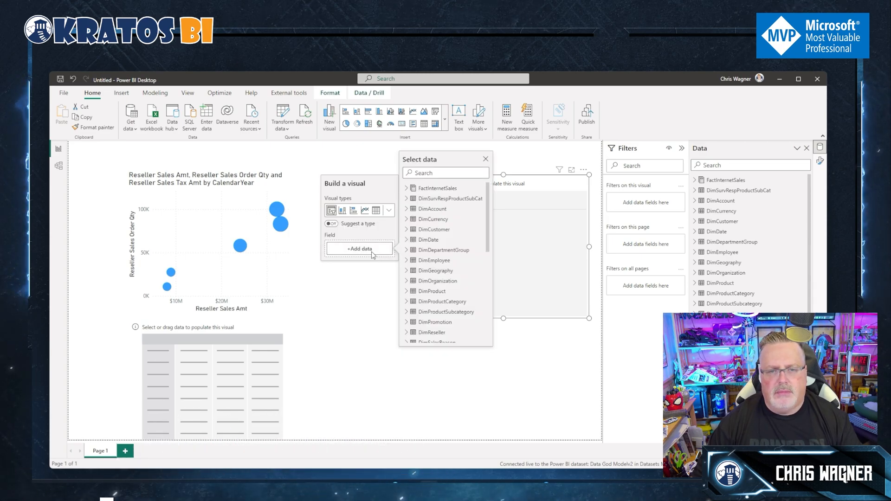
{"action": "scroll", "coordinate": [413, 259], "scroll_direction": "down", "scroll_amount": 6}
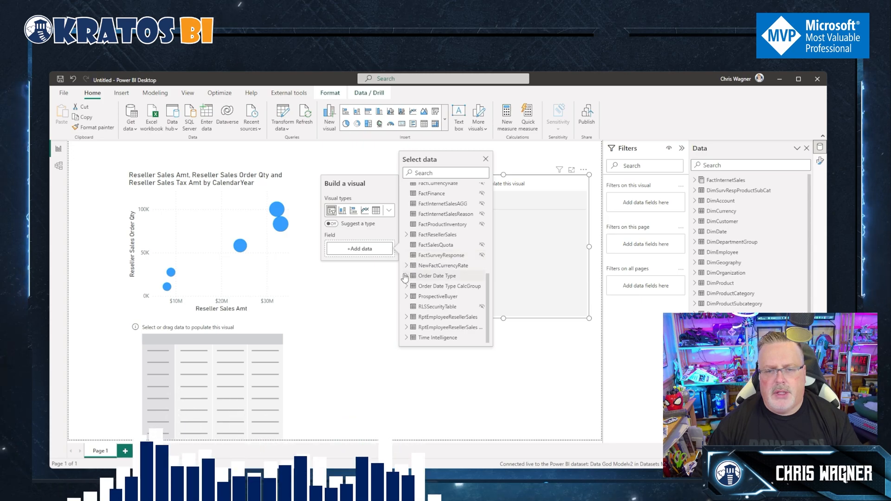
{"action": "left_click", "coordinate": [407, 236]}
{"action": "left_click", "coordinate": [414, 246]}
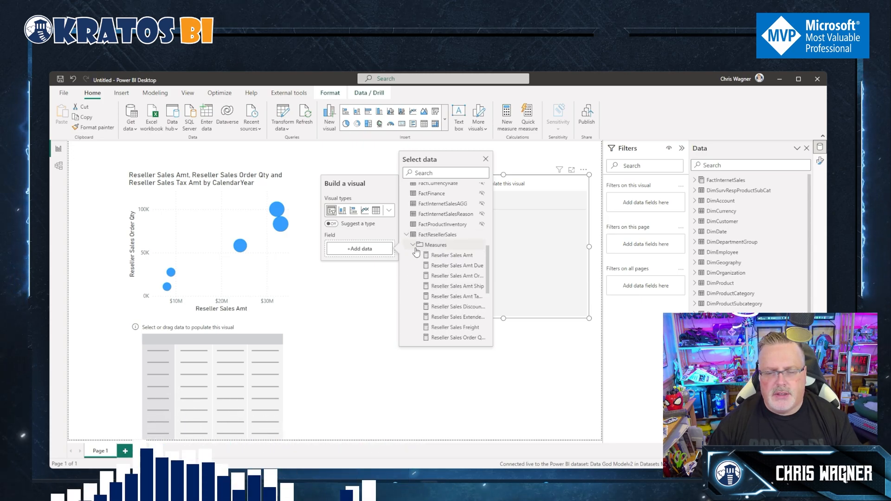
{"action": "left_click", "coordinate": [417, 256]}
{"action": "left_click", "coordinate": [385, 251]}
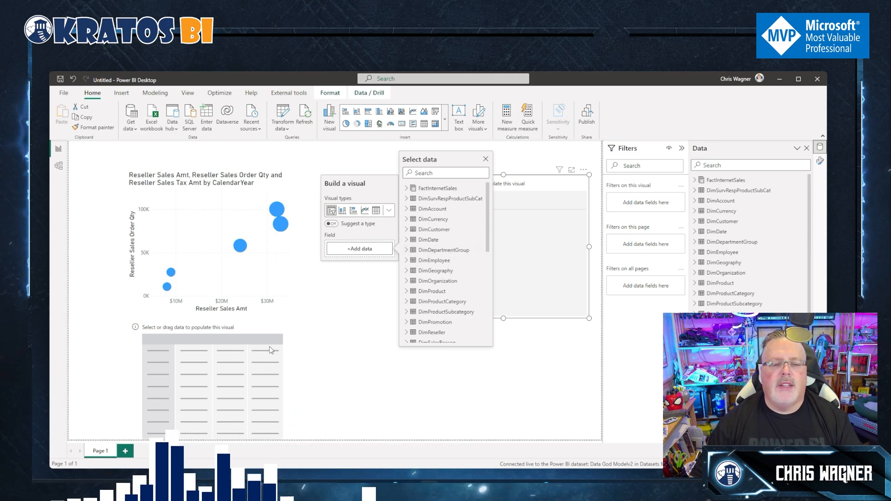
Move the empty matrix toward the lower middle of the page and change its visual type to a table.
{"action": "left_click", "coordinate": [278, 327]}
{"action": "left_click_drag", "start_coordinate": [278, 327], "coordinate": [401, 324]}
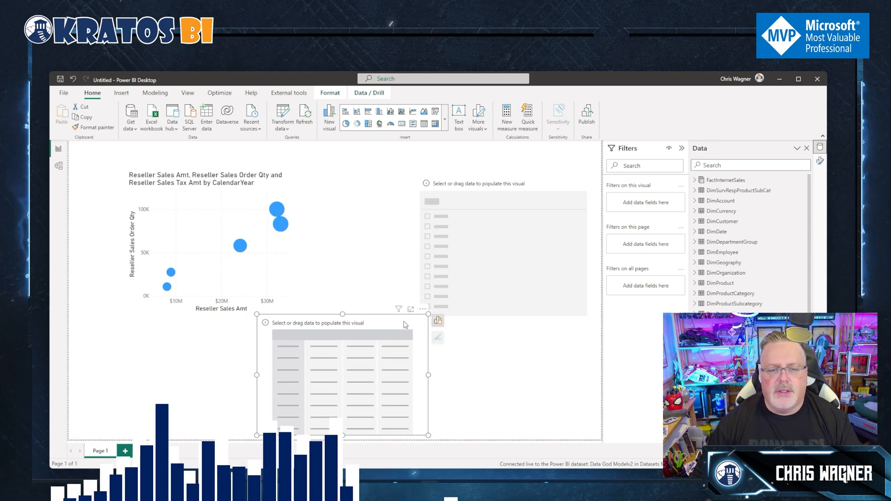
{"action": "left_click", "coordinate": [437, 321]}
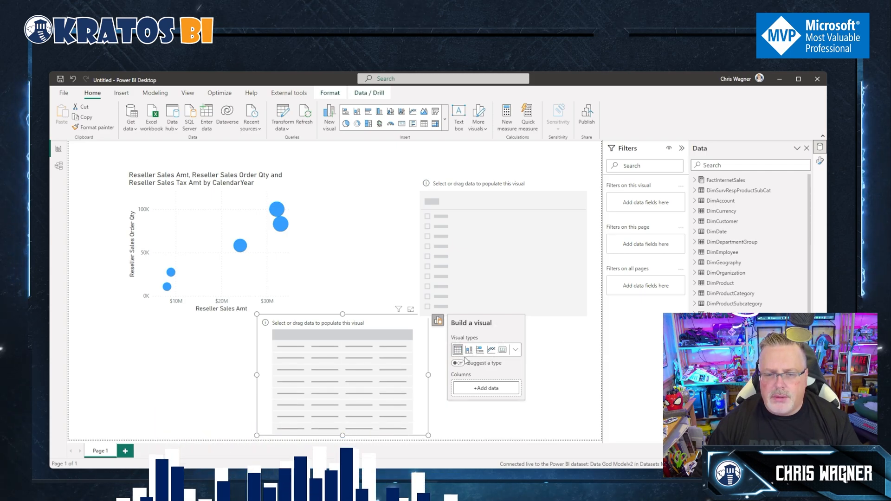
Add Reseller Sales Amt, Reseller Sales Amt Due and Reseller Sales Amt Order from FactResellerSales to the table's Columns.
{"action": "left_click", "coordinate": [471, 394]}
{"action": "scroll", "coordinate": [541, 353], "scroll_direction": "down", "scroll_amount": 5}
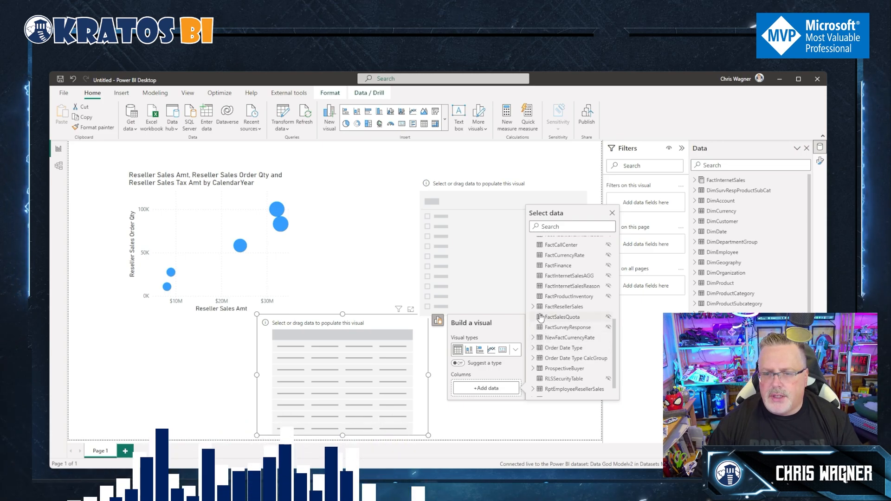
{"action": "left_click", "coordinate": [534, 307]}
{"action": "left_click", "coordinate": [549, 328]}
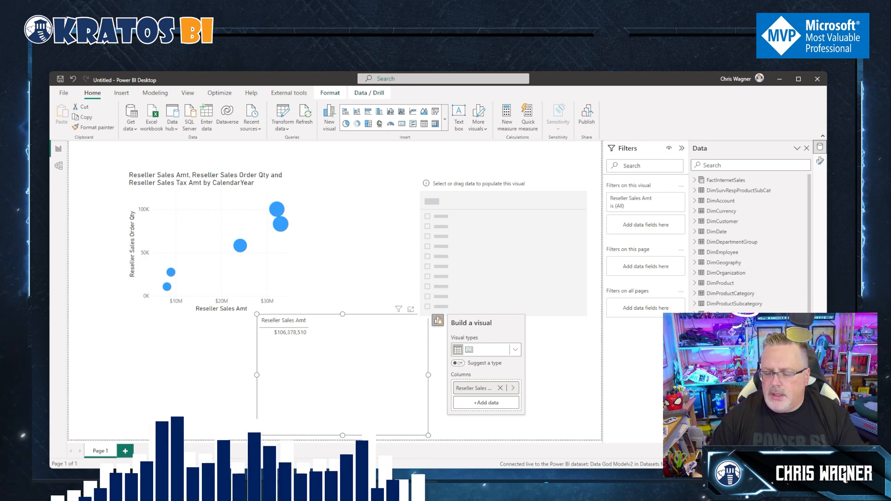
{"action": "left_click", "coordinate": [708, 409]}
{"action": "left_click", "coordinate": [708, 419]}
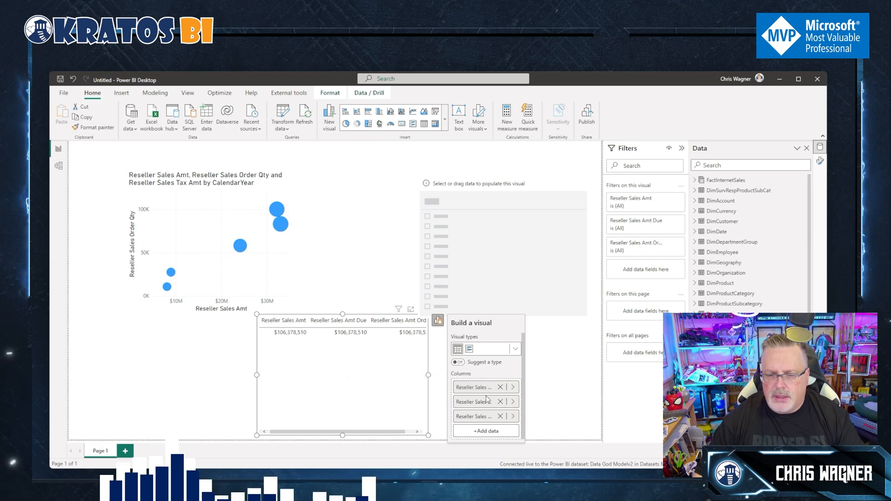
Toggle Suggest a type on and off, and try the Multi-row card type before returning the visual to a table.
{"action": "left_click", "coordinate": [458, 362]}
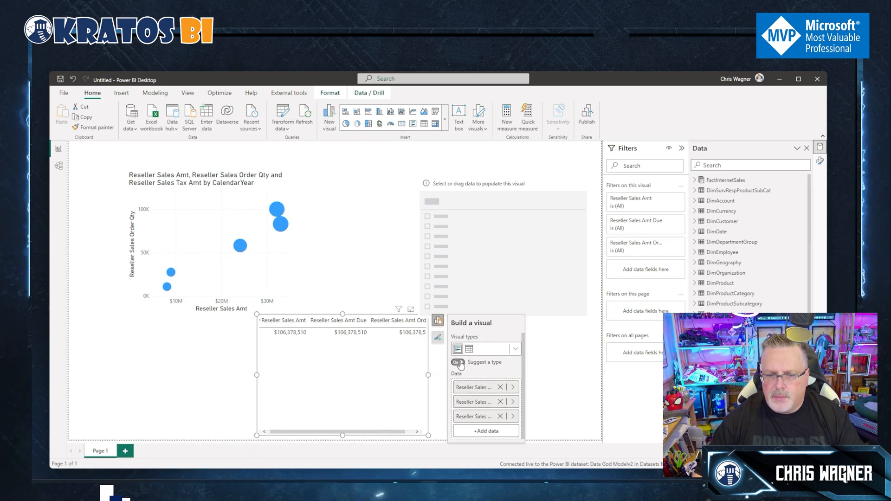
{"action": "left_click", "coordinate": [458, 362]}
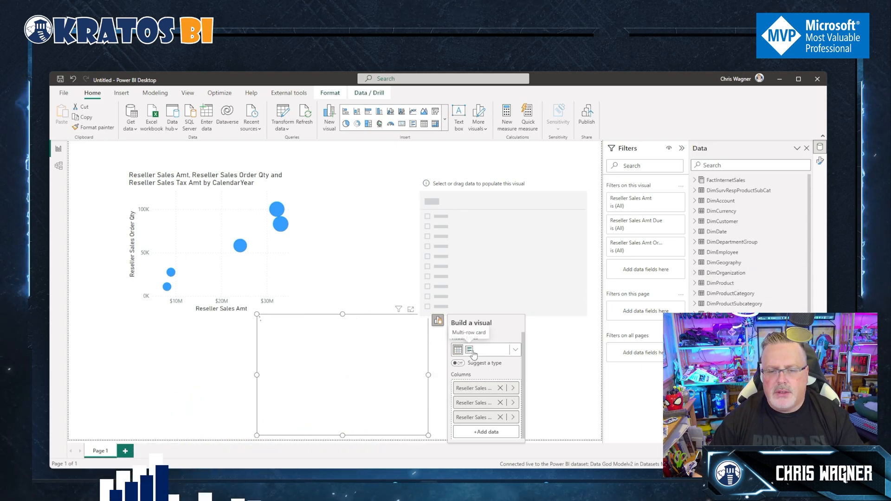
{"action": "left_click", "coordinate": [471, 351]}
{"action": "left_click", "coordinate": [470, 351]}
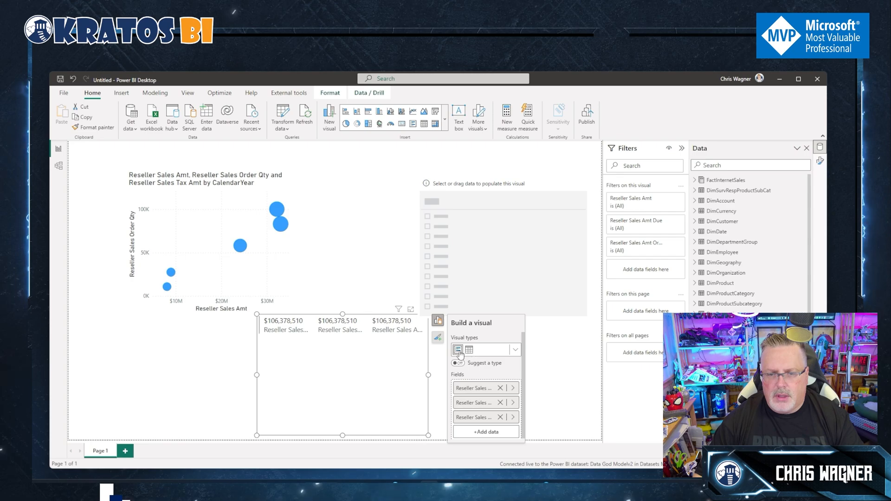
{"action": "left_click", "coordinate": [471, 351]}
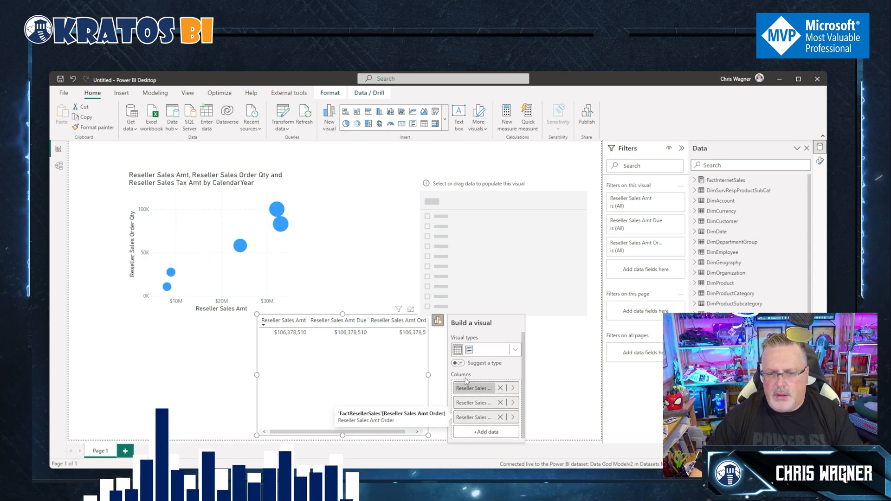
Move the table up between the scatter chart and slicer, and add CalendarYear from DimDate's Base Attributes to it.
{"action": "left_click_drag", "start_coordinate": [383, 318], "coordinate": [375, 236]}
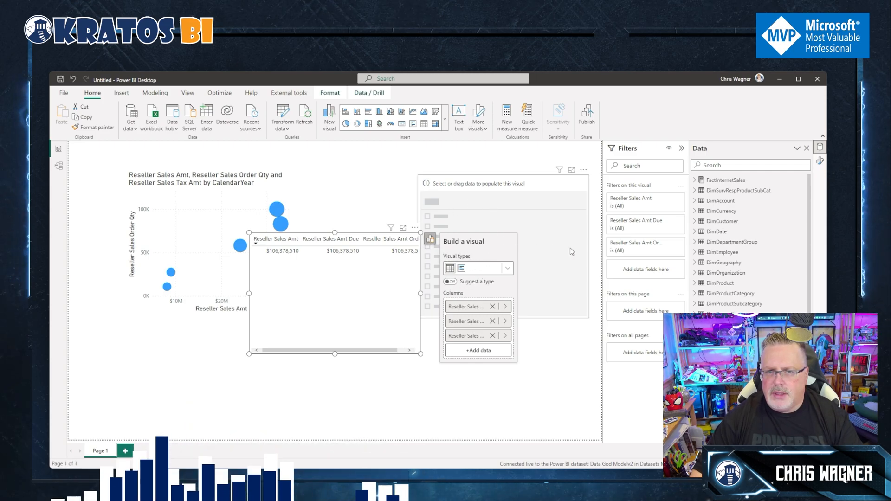
{"action": "left_click", "coordinate": [696, 232]}
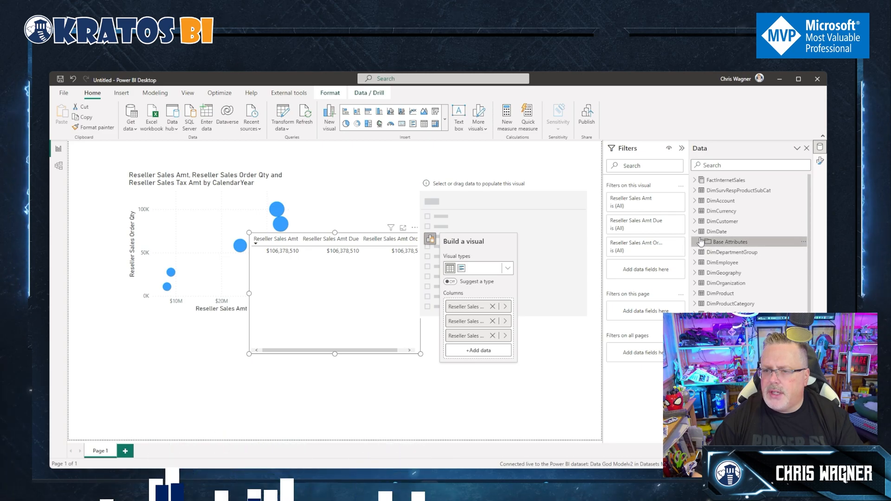
{"action": "left_click", "coordinate": [701, 242]}
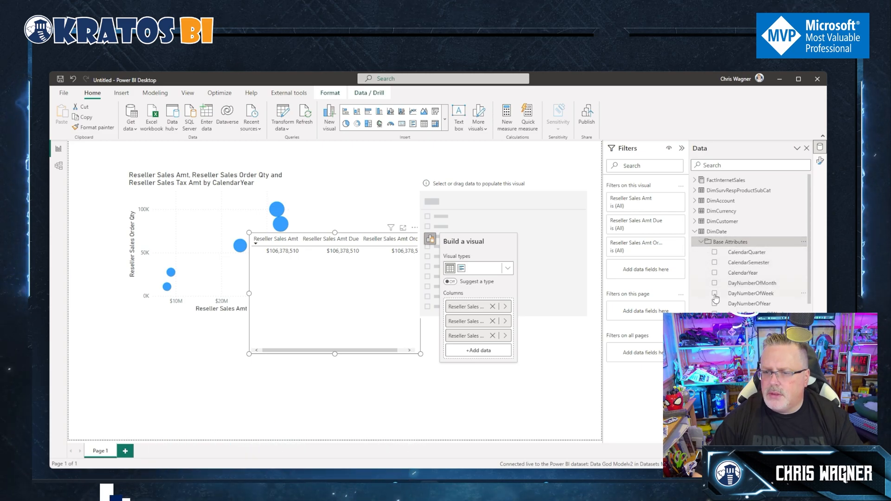
{"action": "left_click", "coordinate": [714, 273]}
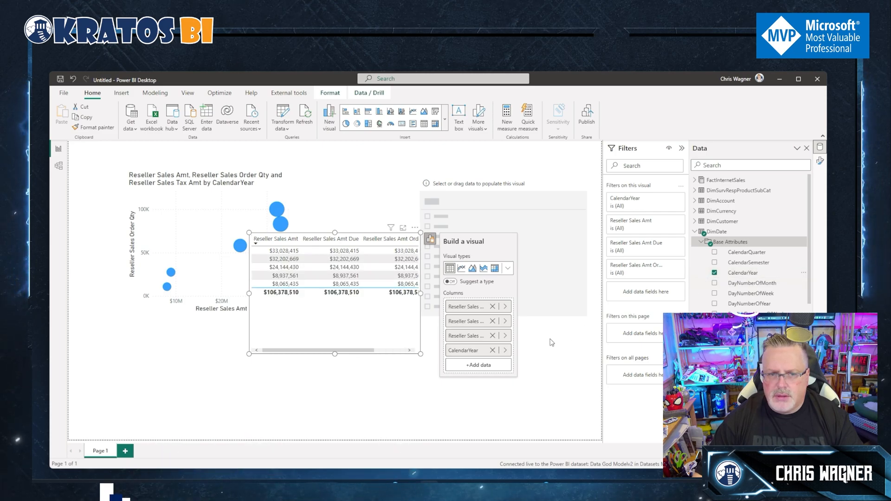
Check the table's CalendarYear column and convert the table to a matrix.
{"action": "left_click_drag", "start_coordinate": [342, 350], "coordinate": [374, 350]}
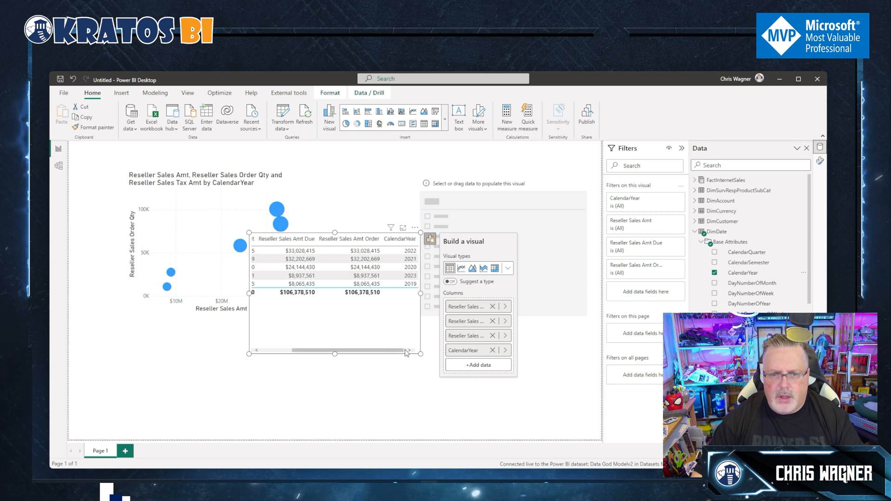
{"action": "left_click_drag", "start_coordinate": [465, 351], "coordinate": [494, 273]}
{"action": "left_click", "coordinate": [494, 271]}
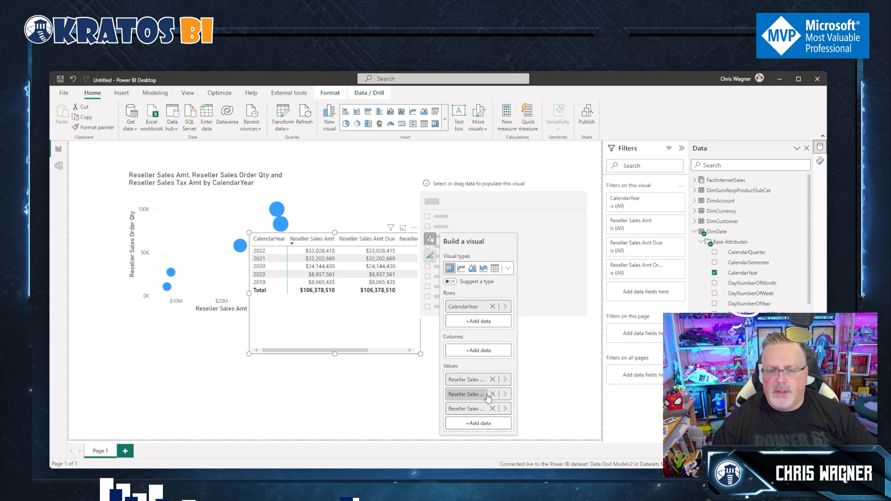
Try to move the first Reseller Sales value into the matrix's Columns, and browse the fields available for Values and Columns.
{"action": "left_click_drag", "start_coordinate": [464, 379], "coordinate": [474, 355]}
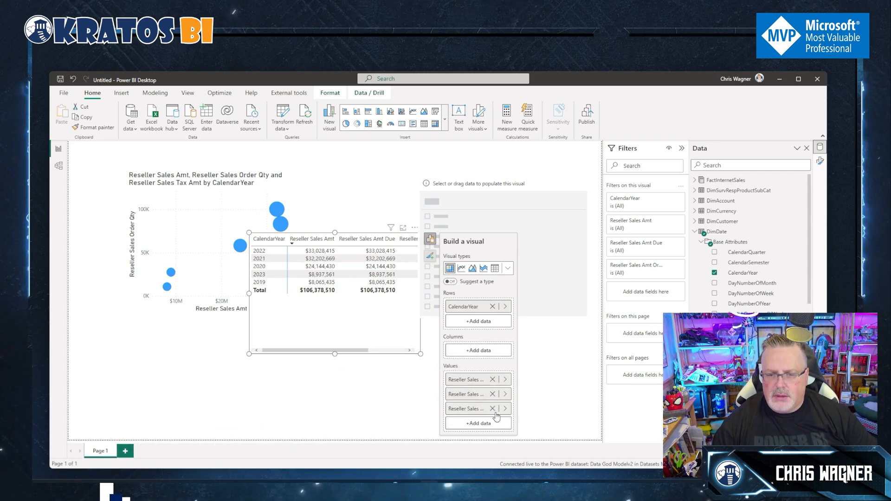
{"action": "left_click", "coordinate": [506, 380]}
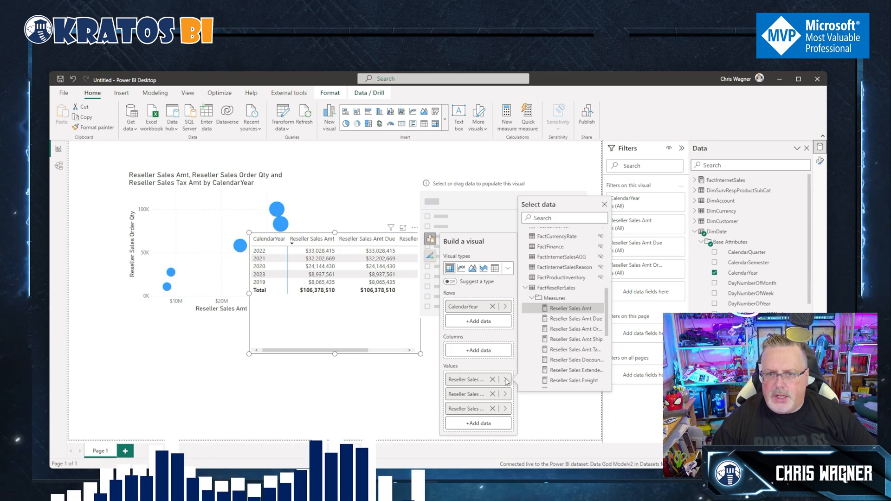
{"action": "left_click", "coordinate": [467, 352]}
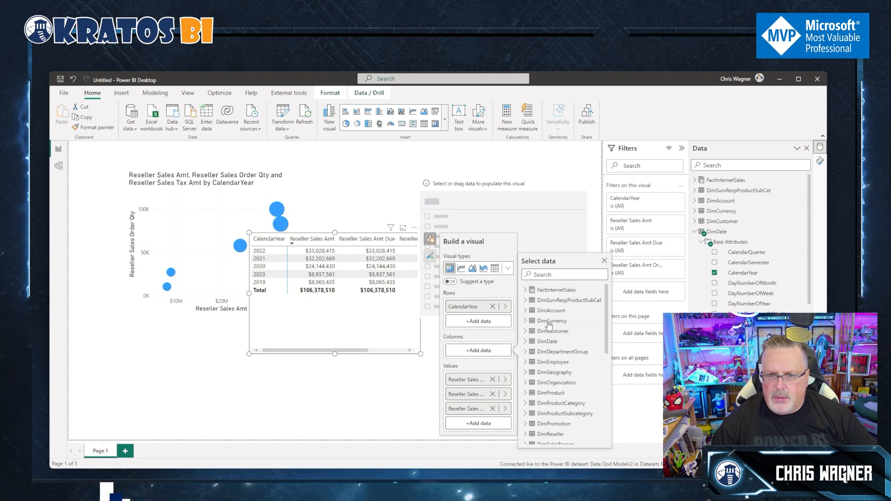
{"action": "scroll", "coordinate": [520, 357], "scroll_direction": "down", "scroll_amount": 5}
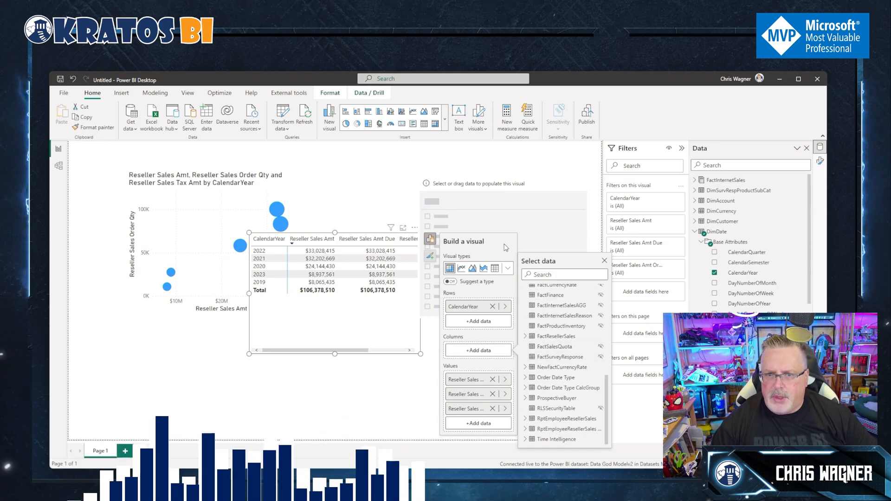
{"action": "left_click", "coordinate": [469, 240]}
Switch the matrix's values to rows in its detailed Values formatting so the sales measures stack under each CalendarYear, and deselect the matrix.
{"action": "left_click", "coordinate": [430, 257]}
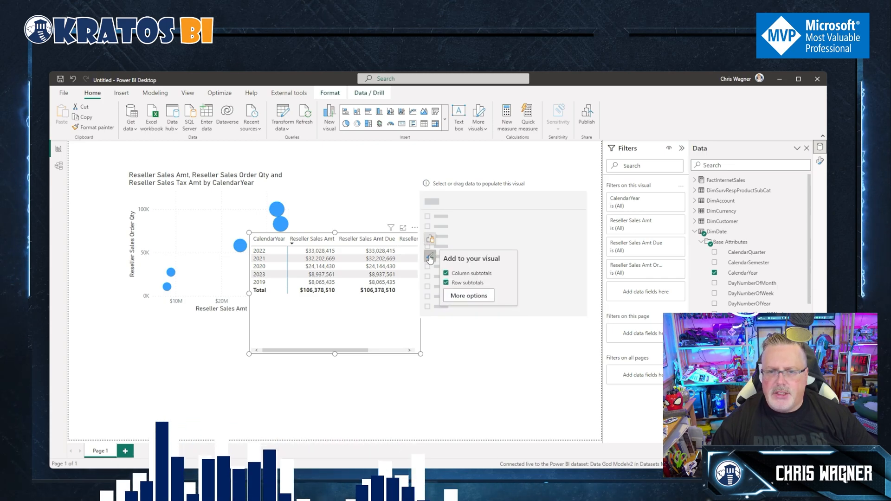
{"action": "left_click", "coordinate": [468, 296]}
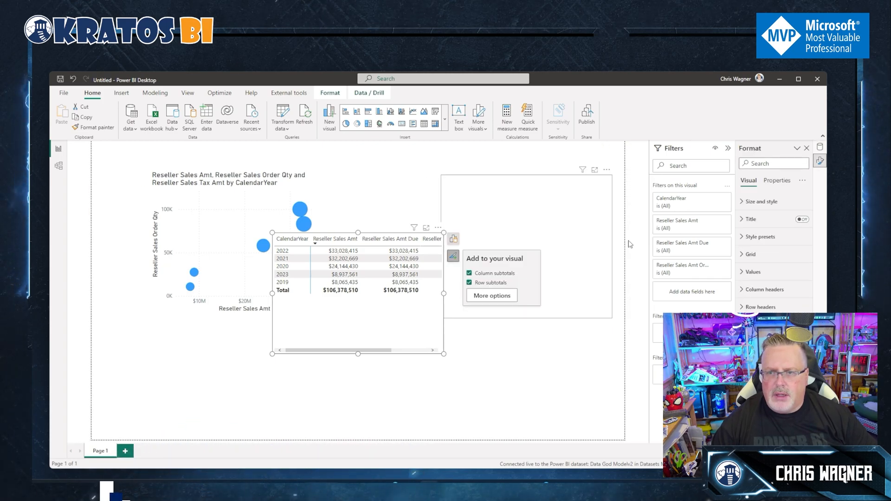
{"action": "left_click", "coordinate": [743, 273]}
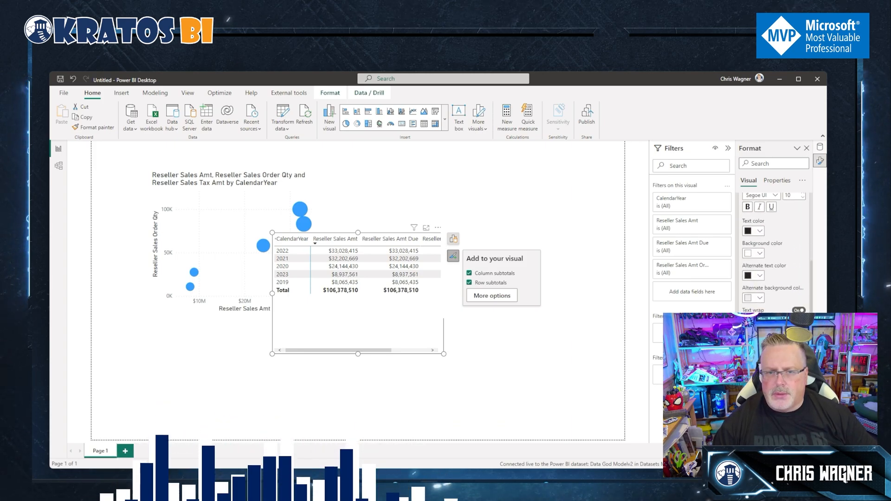
{"action": "left_click", "coordinate": [799, 323]}
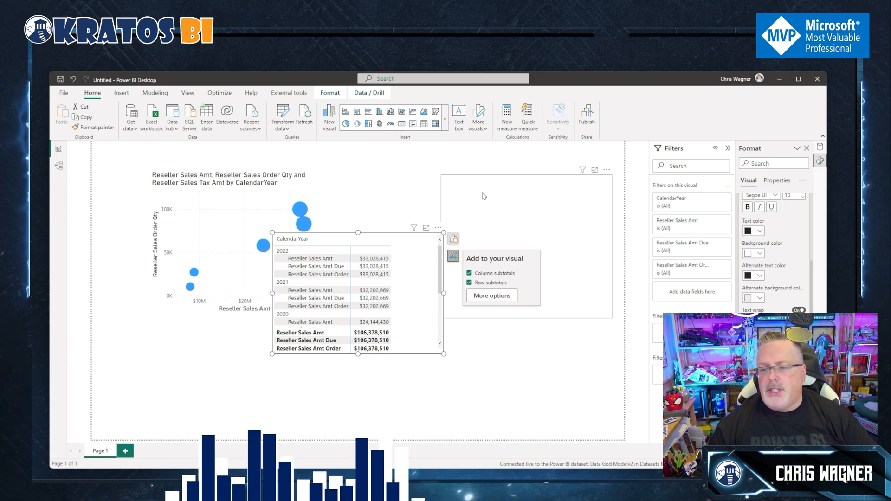
{"action": "left_click", "coordinate": [412, 185]}
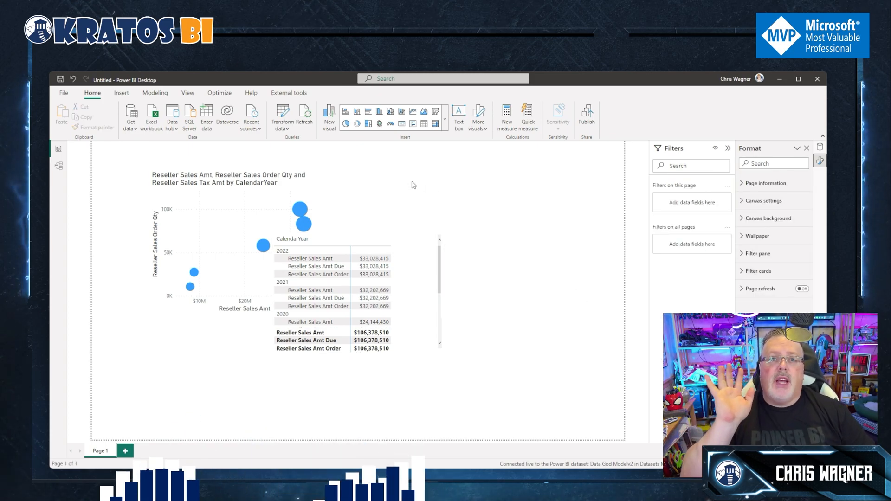